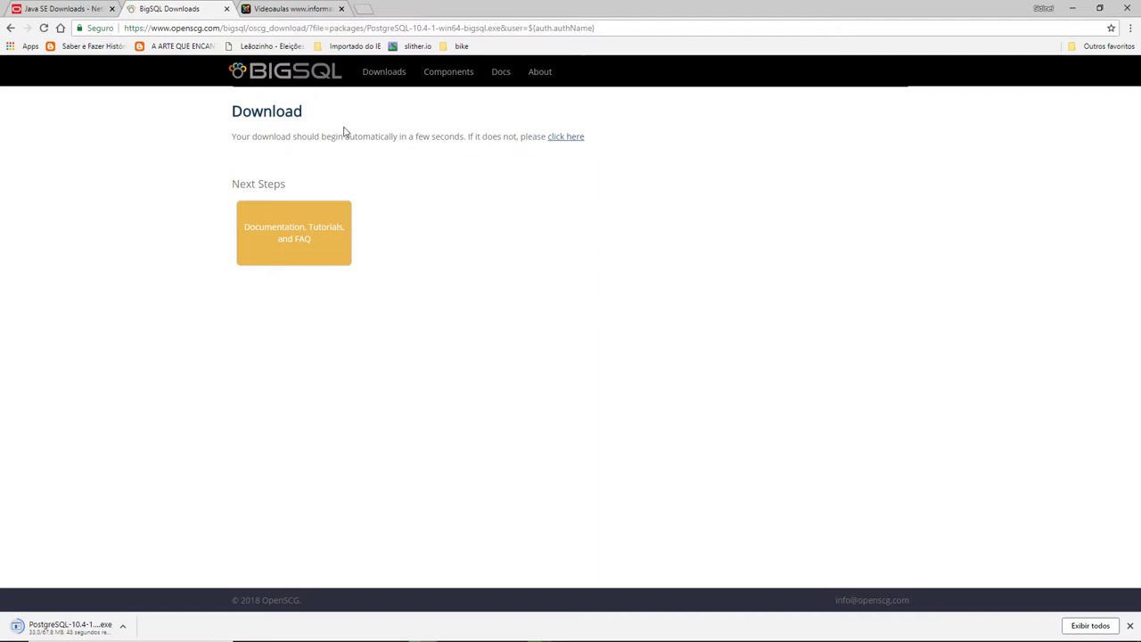
# - Return to the PostgreSQL installers page and dismiss the translate notice while the 10.4 installer downloads
pyautogui.click(10, 28)
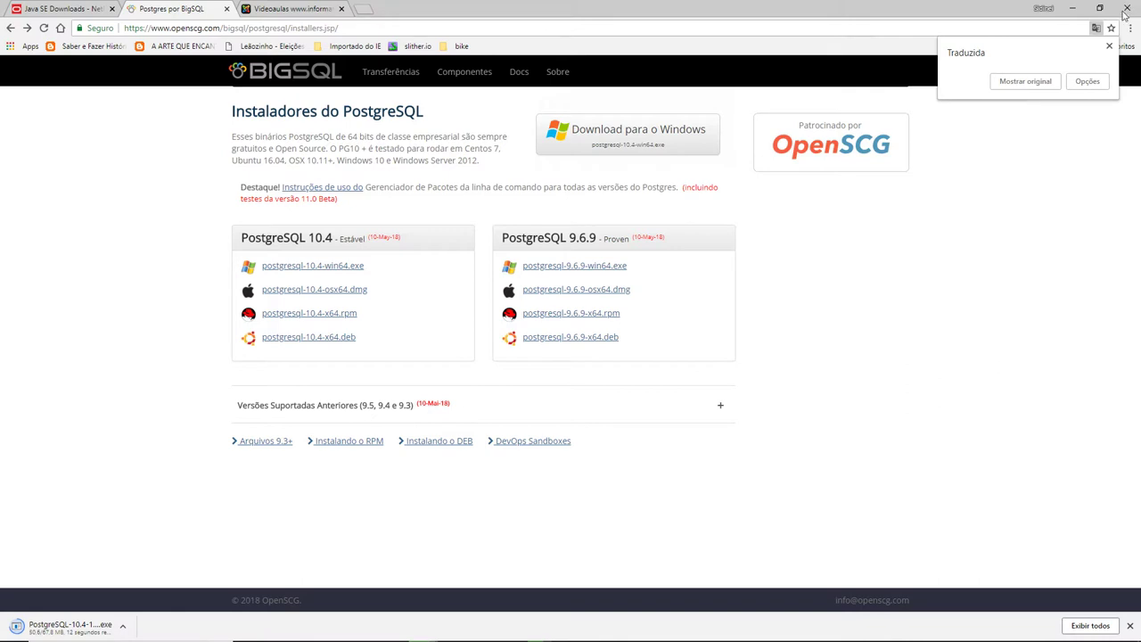
pyautogui.click(1109, 47)
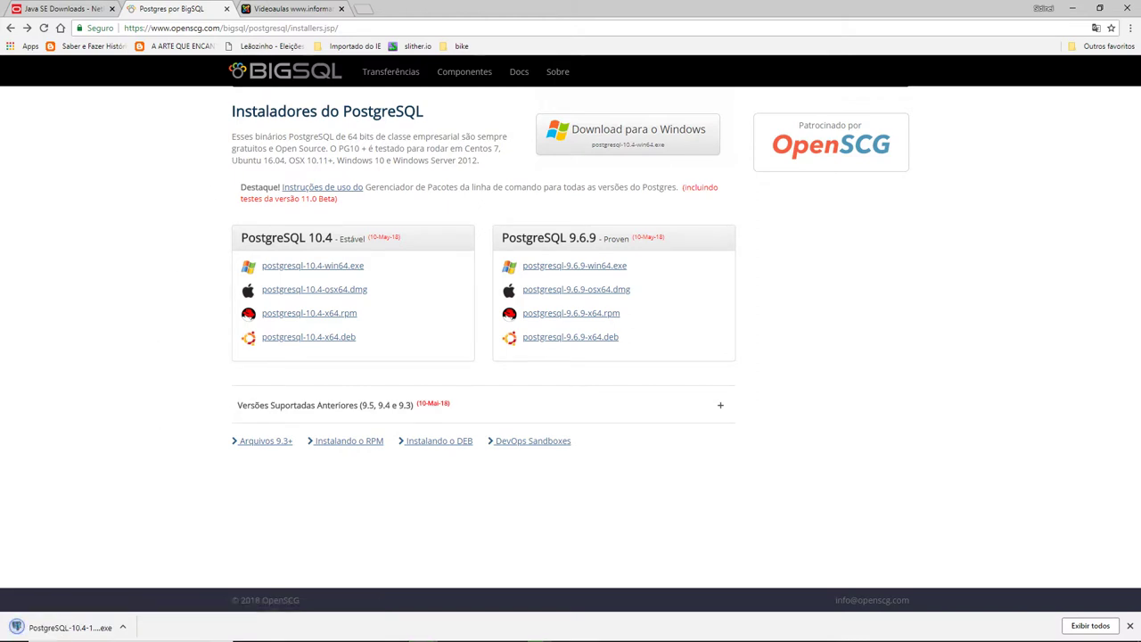
pyautogui.moveTo(72, 630)
# - Launch the downloaded PostgreSQL 10.4 installer, get past its Welcome page, and bring File Explorer forward
pyautogui.click(71, 627)
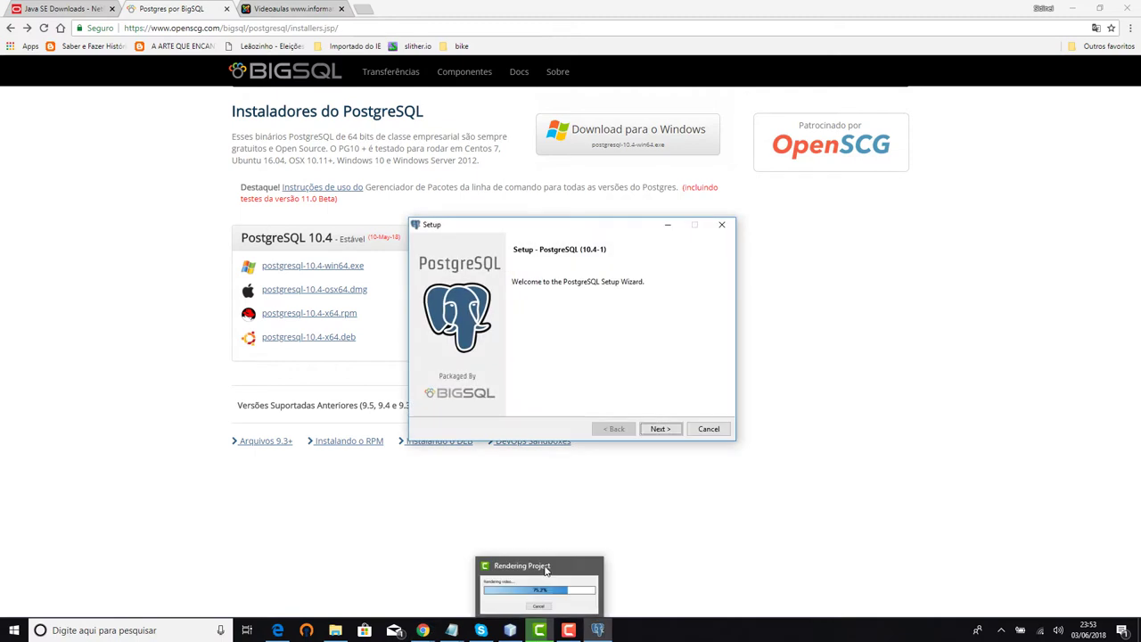
pyautogui.click(660, 430)
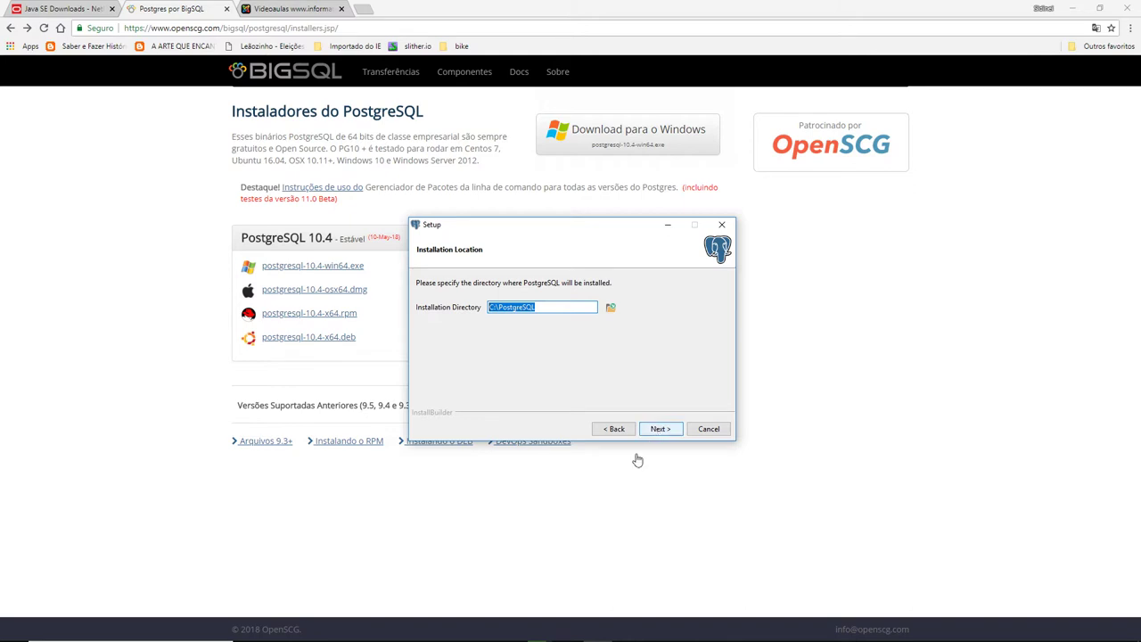
pyautogui.click(335, 630)
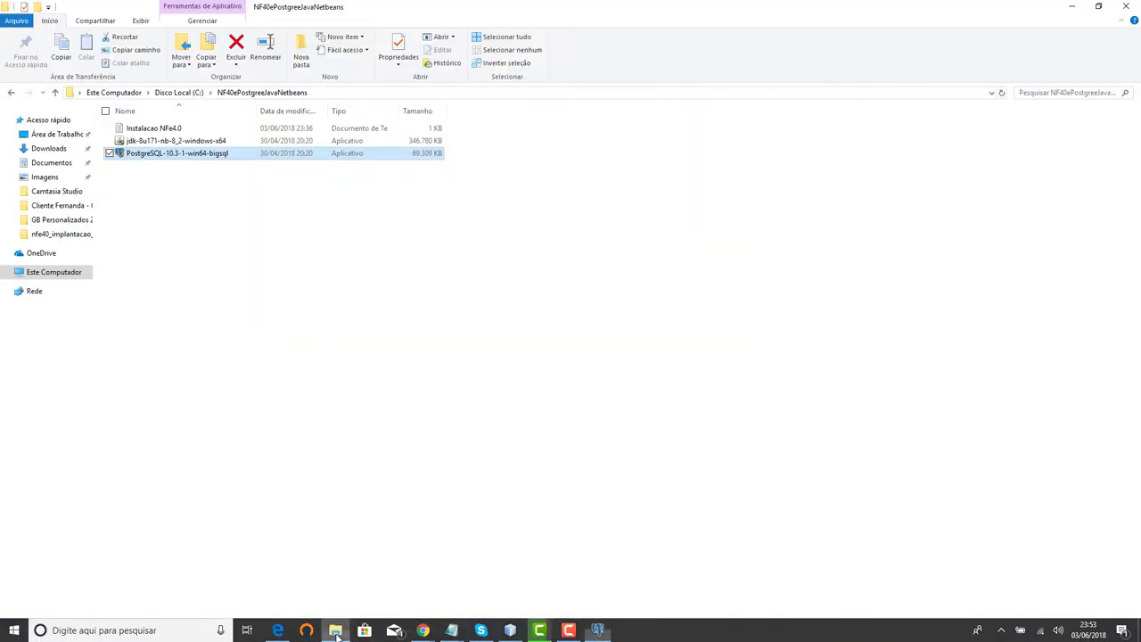
# - Browse File Explorer through Este Computador and Disco Local (C:) into Arquivos de Programas
pyautogui.click(54, 275)
pyautogui.click(182, 225)
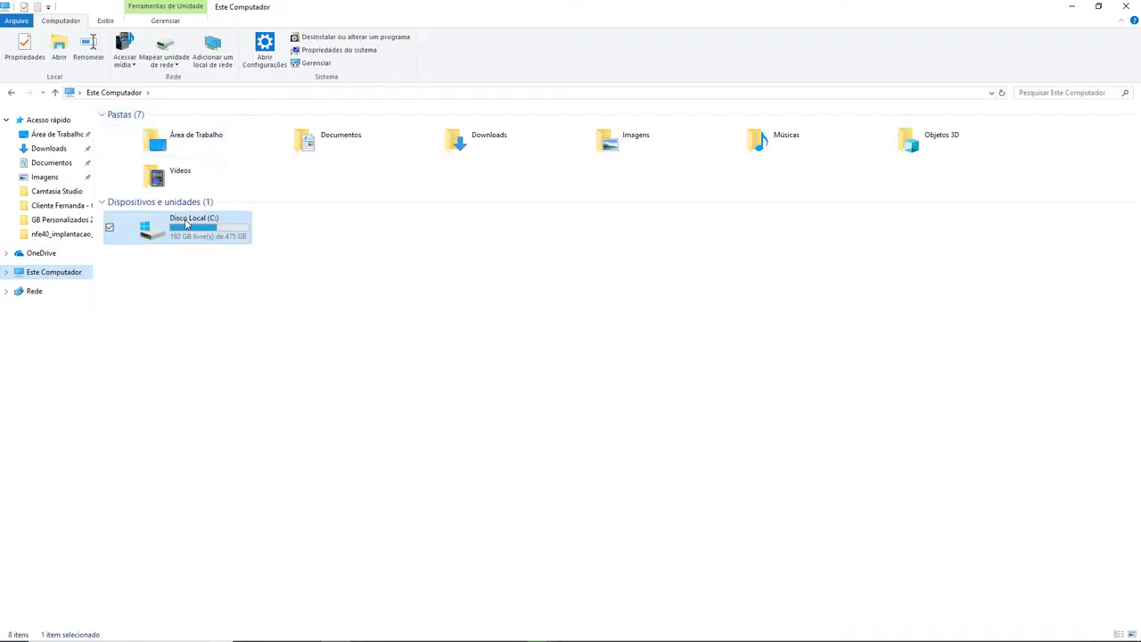
pyautogui.doubleClick(186, 225)
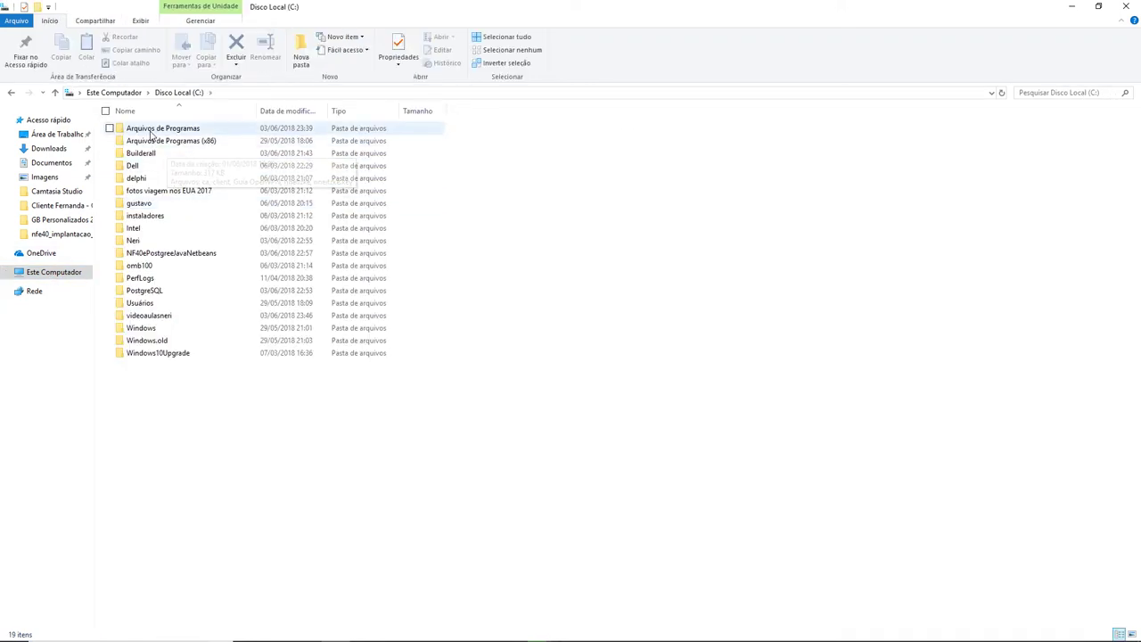
pyautogui.click(151, 131)
pyautogui.doubleClick(152, 131)
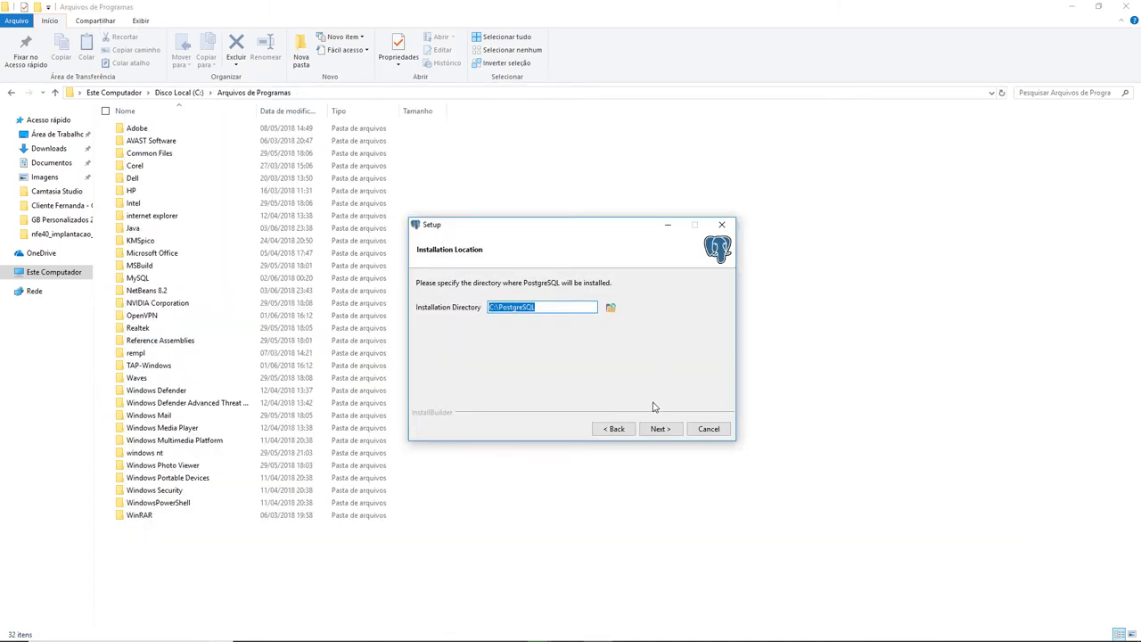
# - Accept C:\PostgreSQL as the install location and include pgAdmin3 LTS among the components
pyautogui.click(665, 432)
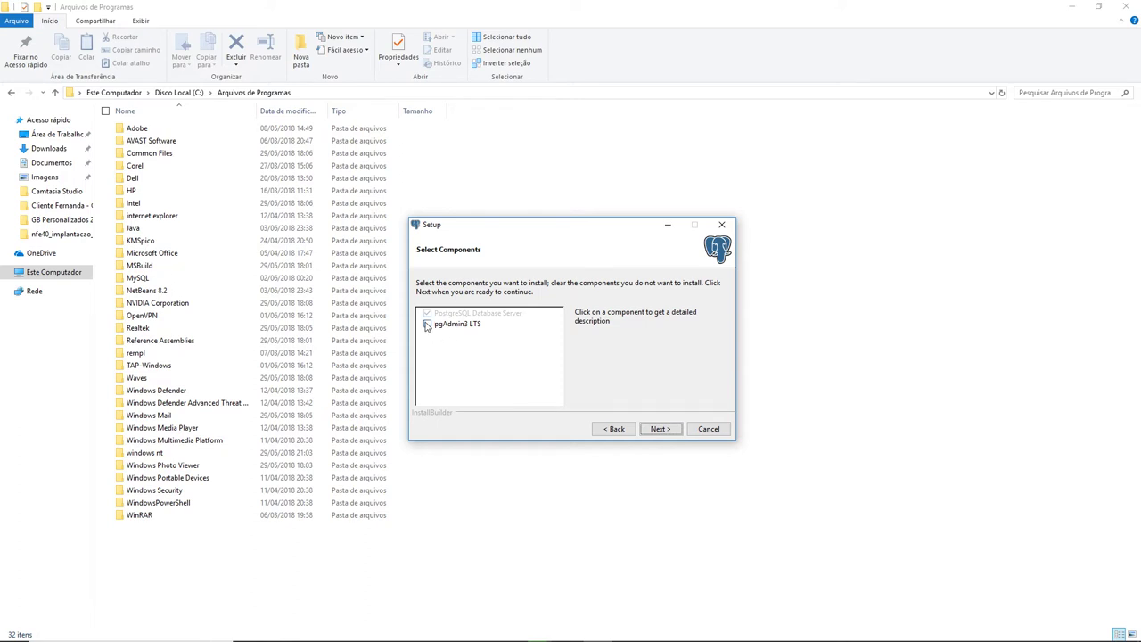
pyautogui.click(427, 324)
pyautogui.click(659, 429)
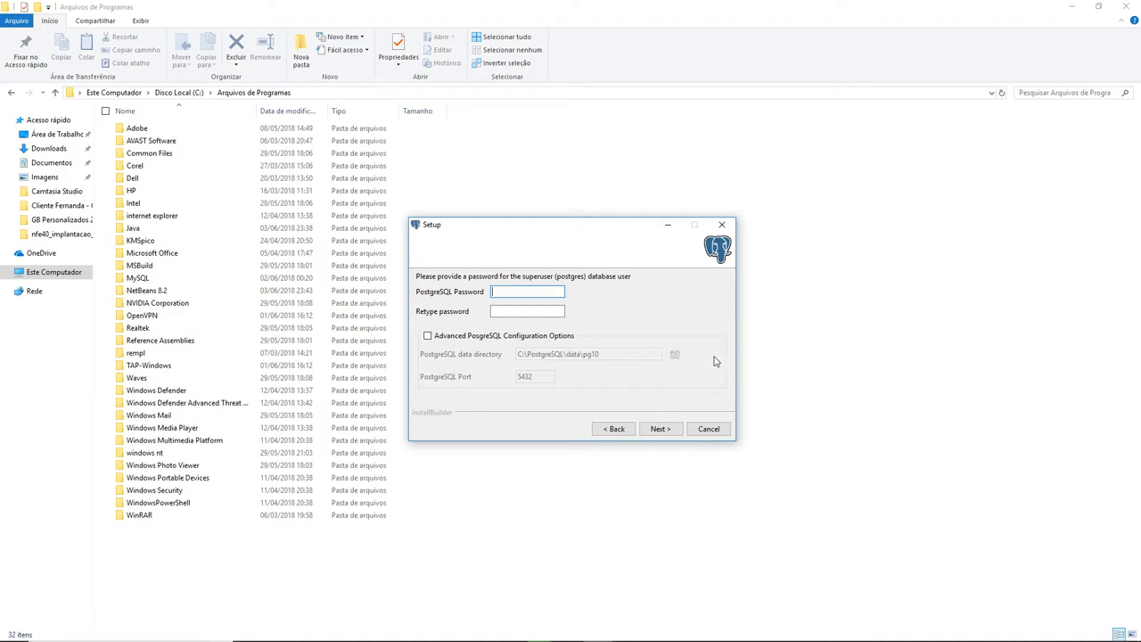
# - Enter and confirm the superuser password, leaving advanced options off, and reach the Summary
pyautogui.write('•••••••••••')
pyautogui.press('Tab')
pyautogui.write('•••••••••••')
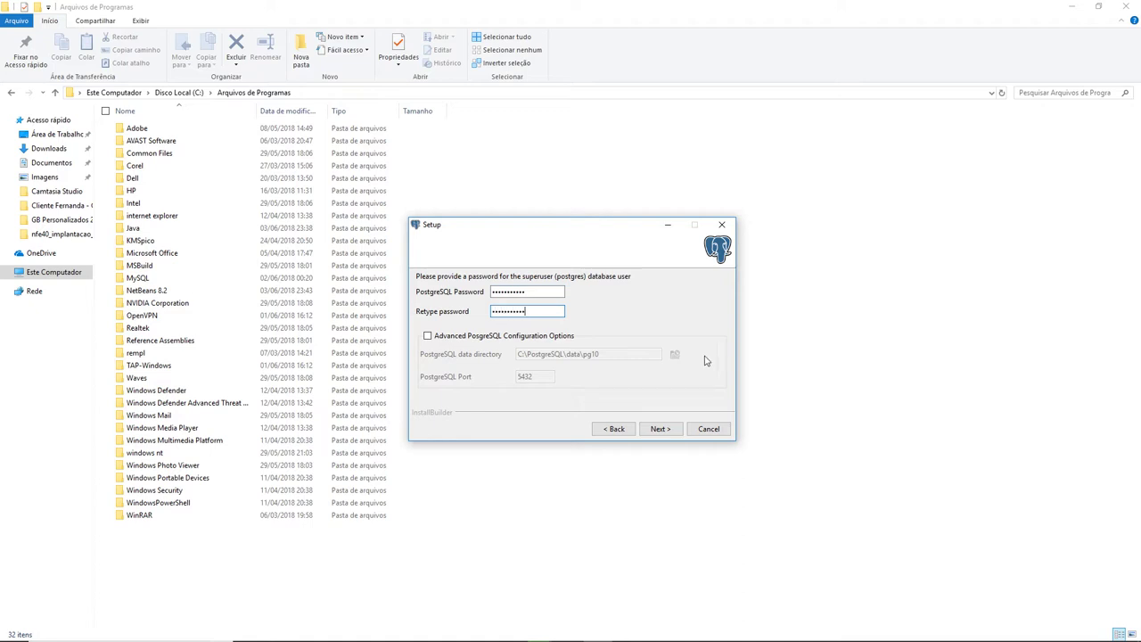
pyautogui.click(465, 340)
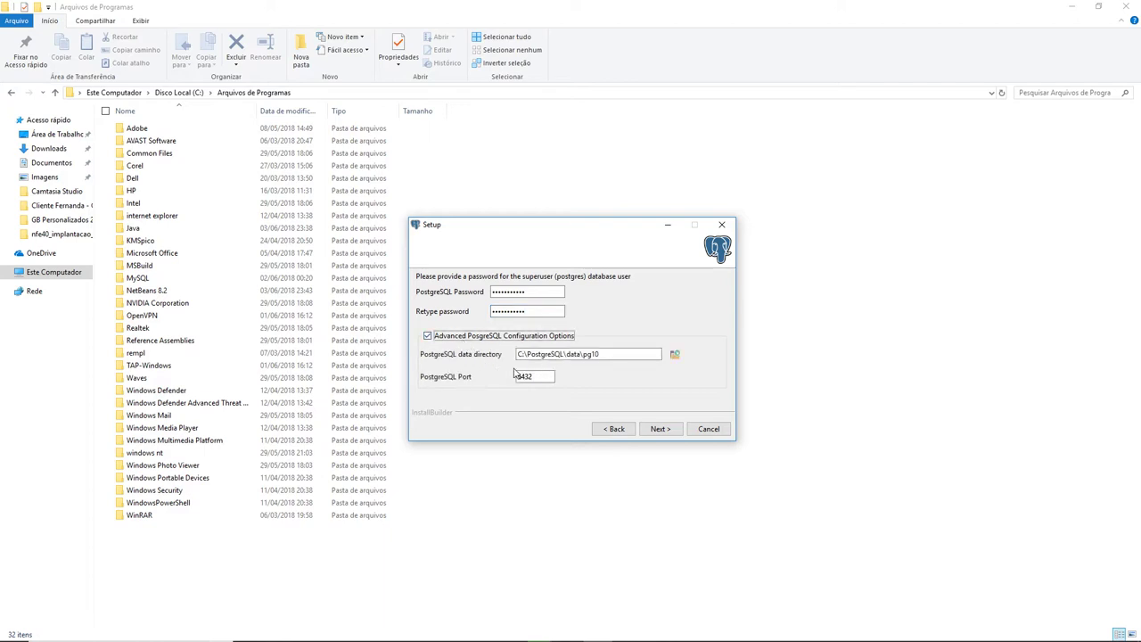
pyautogui.click(465, 338)
pyautogui.click(665, 432)
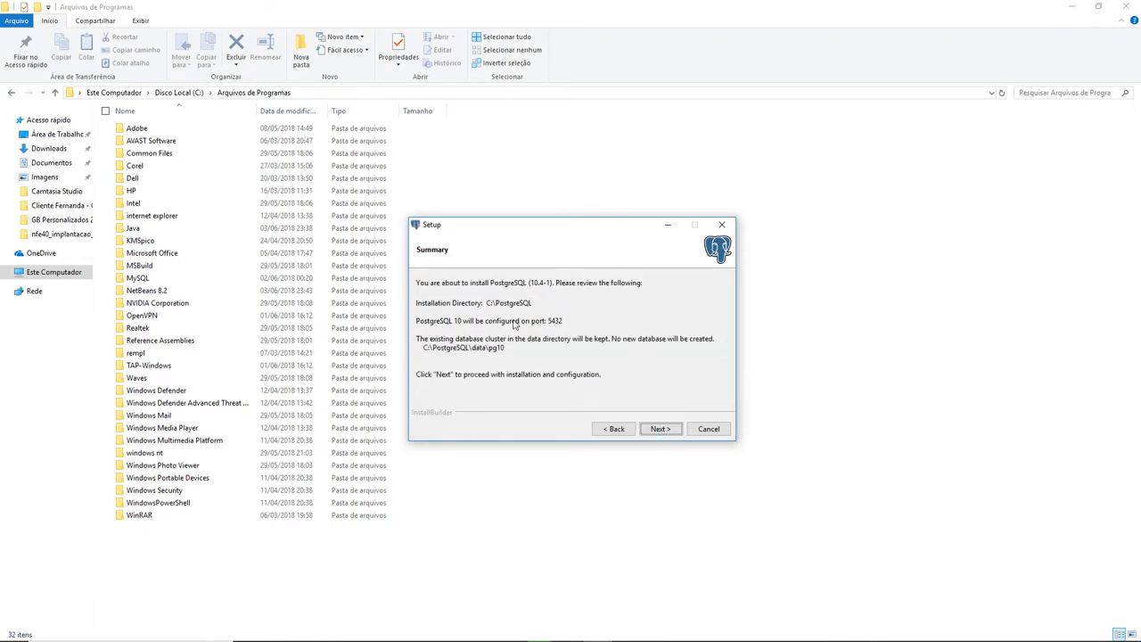
# - Start the PostgreSQL installation and close the Filmes e TV player while files unpack
pyautogui.click(657, 428)
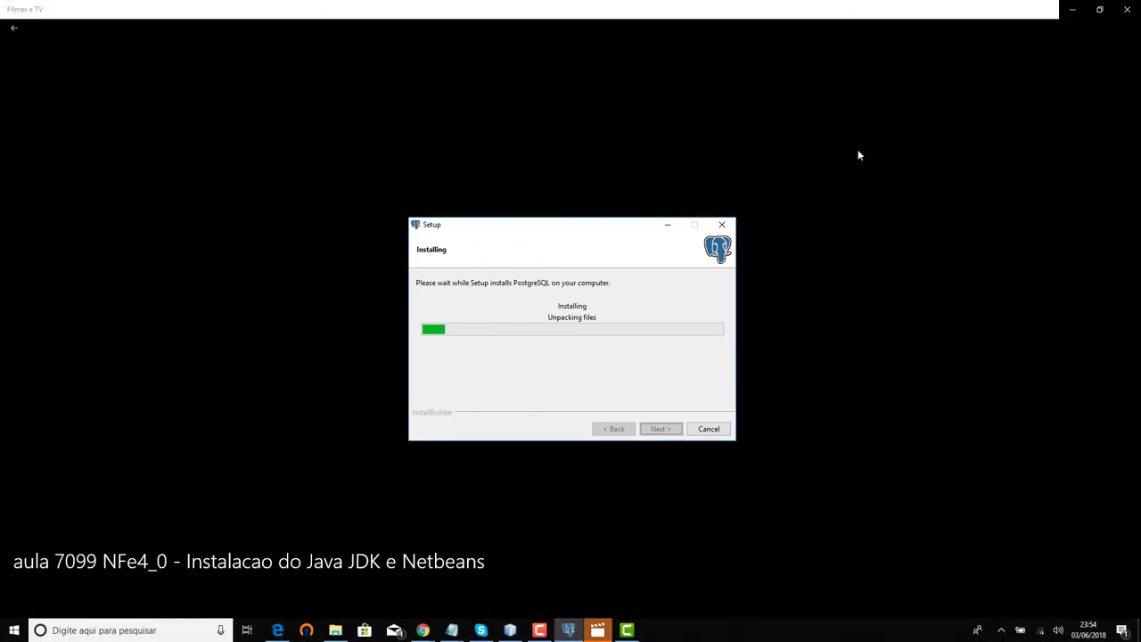
pyautogui.moveTo(1037, 106)
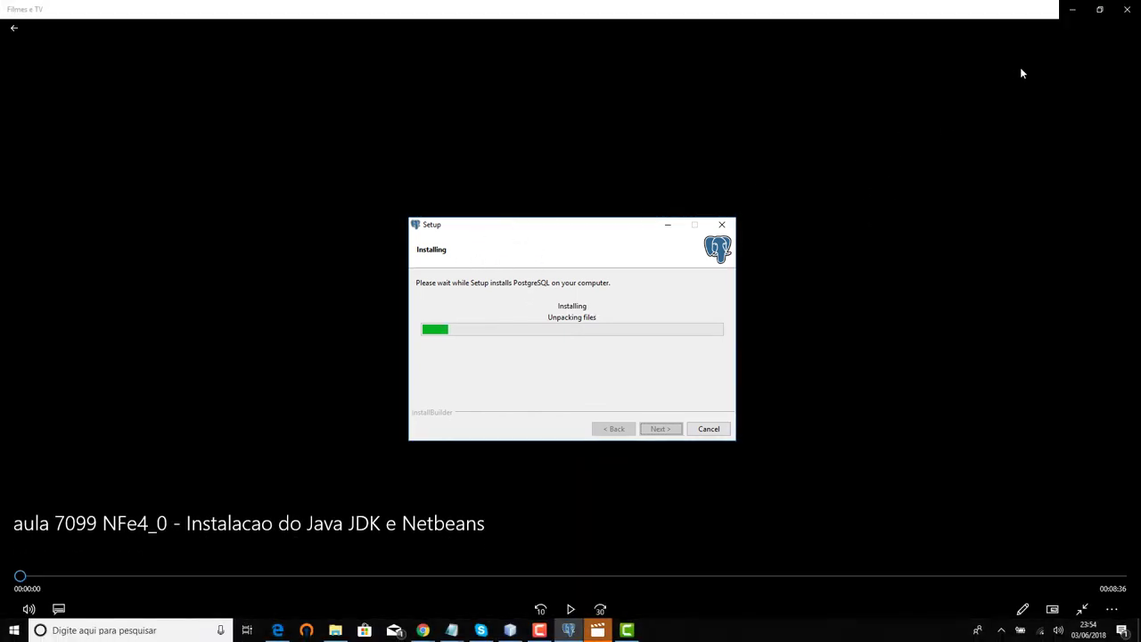
pyautogui.click(1126, 9)
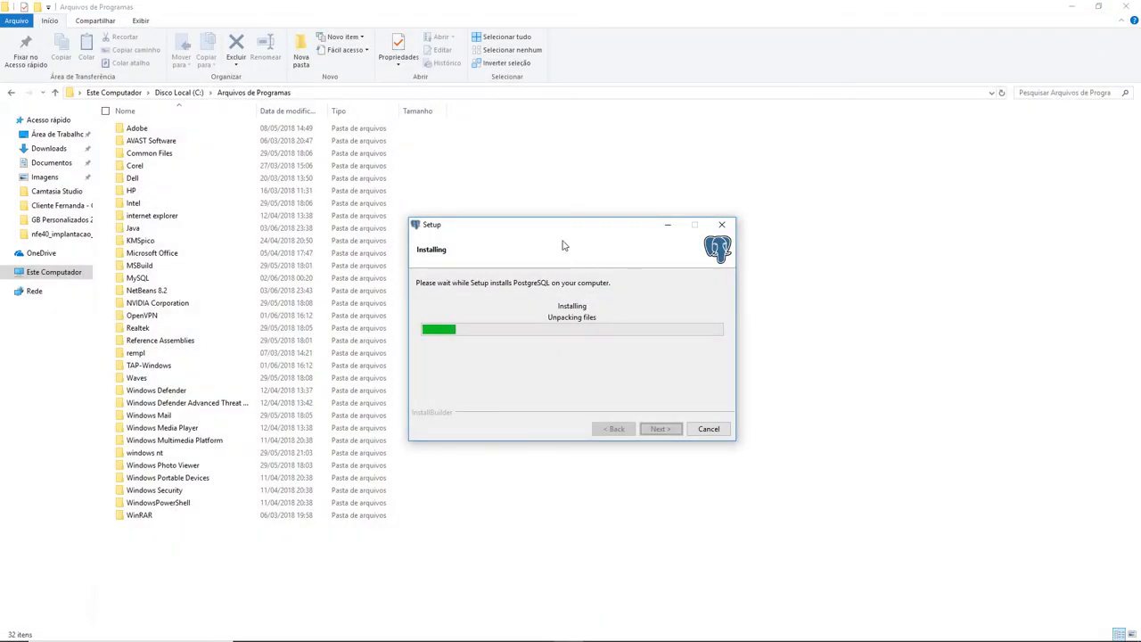
pyautogui.moveTo(575, 230); pyautogui.dragTo(596, 216)
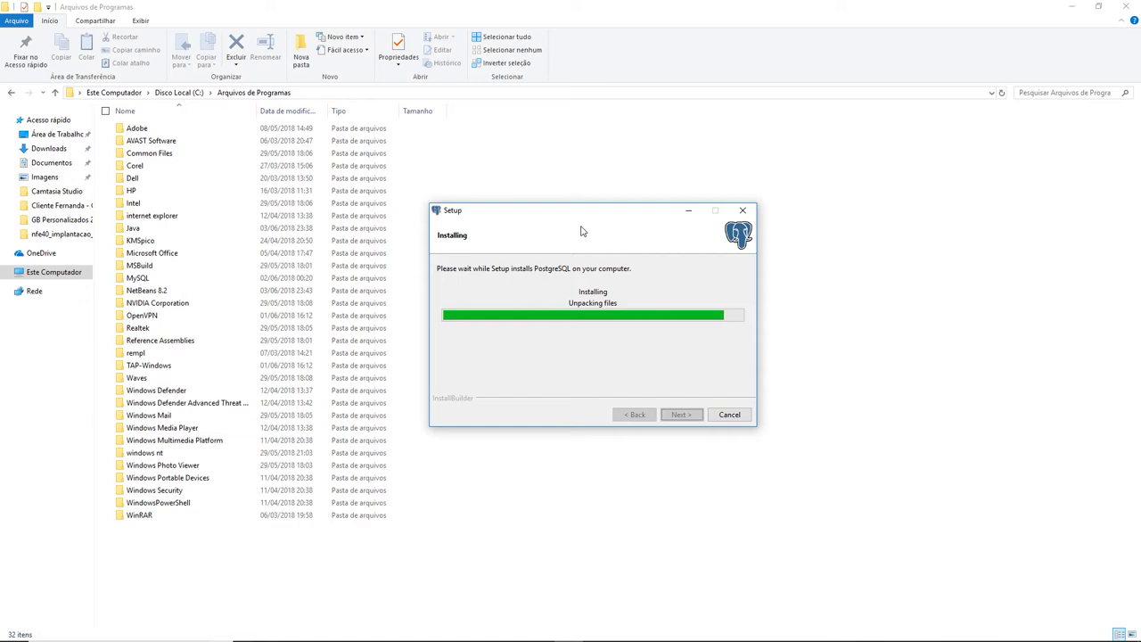
pyautogui.hotkey('alt', 'Tab')
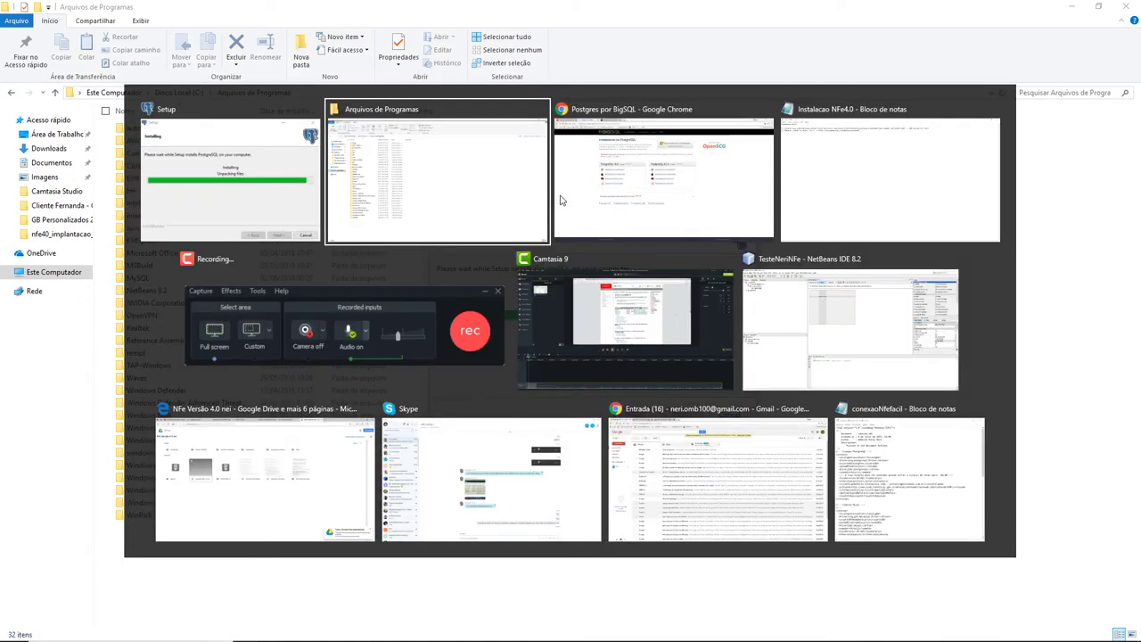
# - Switch to Chrome's Videoaulas informaticon tab, then return to the Setup window
pyautogui.click(560, 200)
pyautogui.click(294, 10)
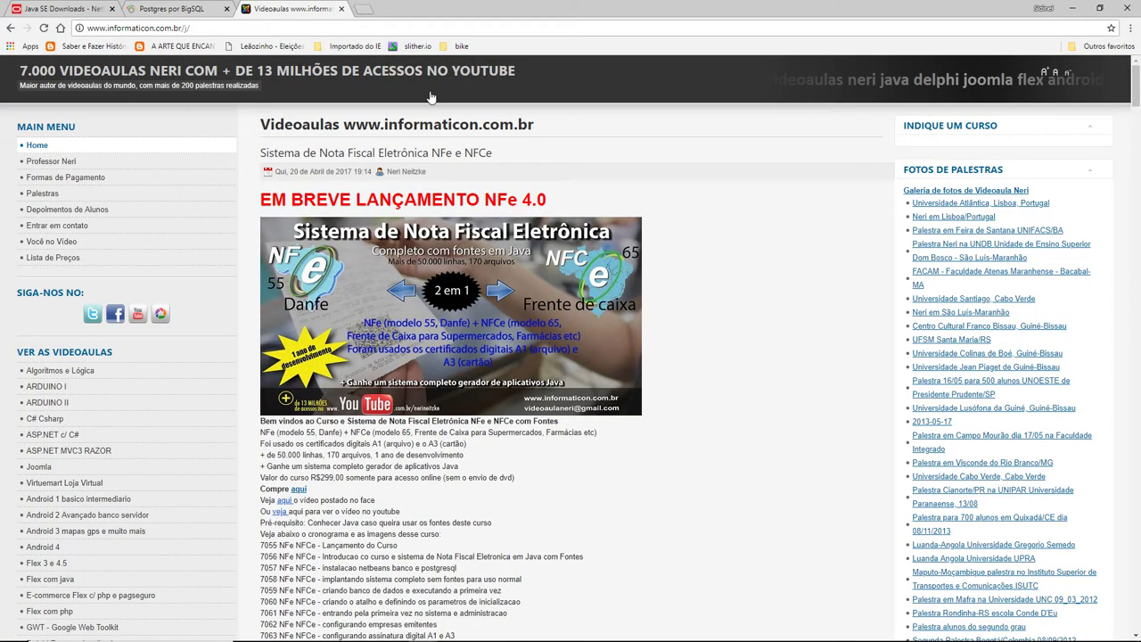
pyautogui.hotkey('alt', 'Tab')
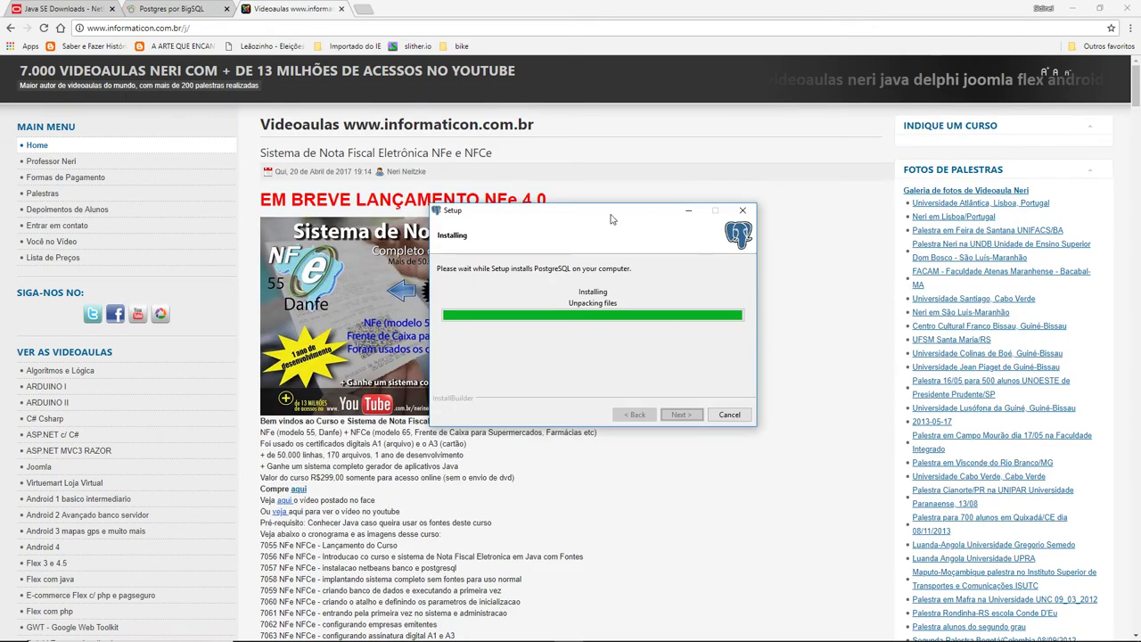
# - Let PostgreSQL and pgAdmin3 finish installing, then finish and close the setup wizard
pyautogui.moveTo(614, 219); pyautogui.dragTo(781, 239)
pyautogui.moveTo(823, 167); pyautogui.dragTo(649, 306)
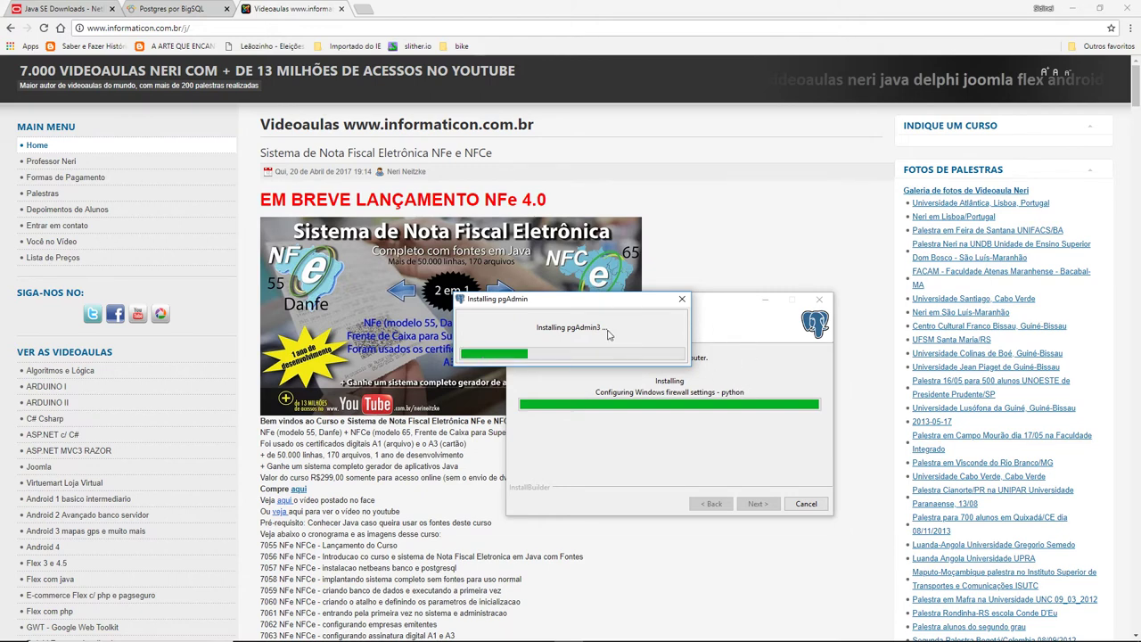
pyautogui.moveTo(602, 298); pyautogui.dragTo(524, 184)
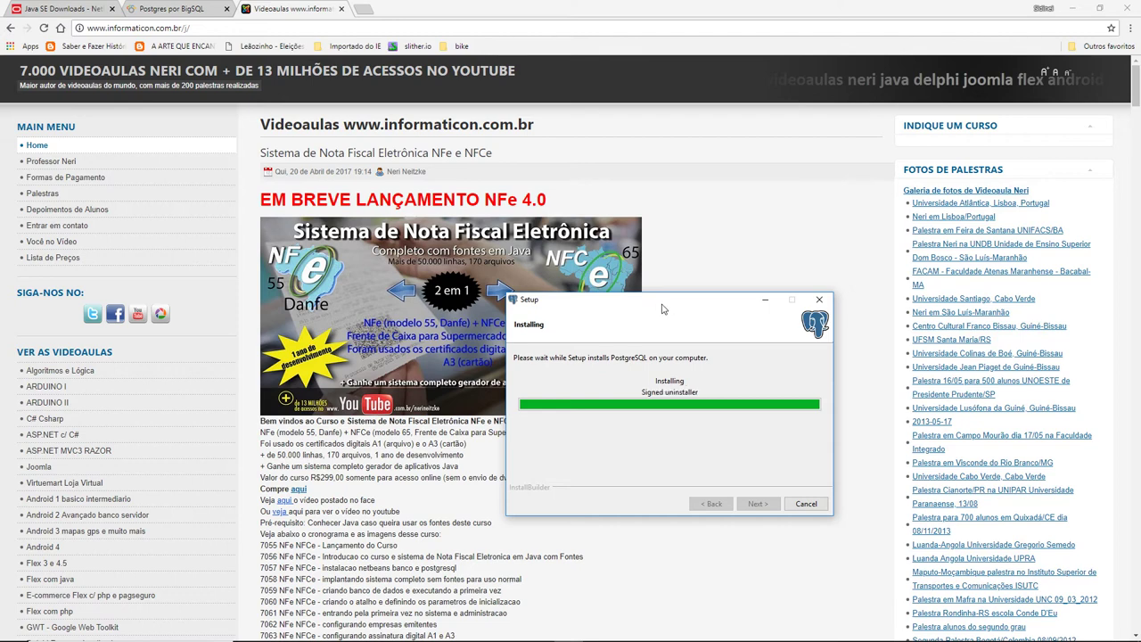
pyautogui.moveTo(662, 302); pyautogui.dragTo(611, 365)
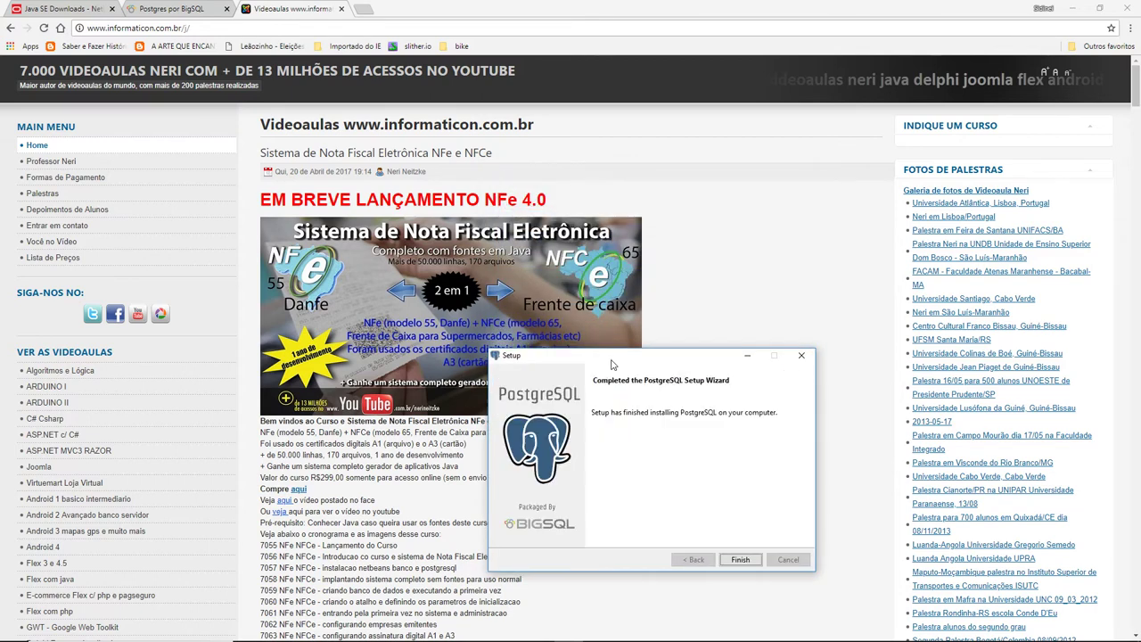
pyautogui.moveTo(665, 357); pyautogui.dragTo(639, 197)
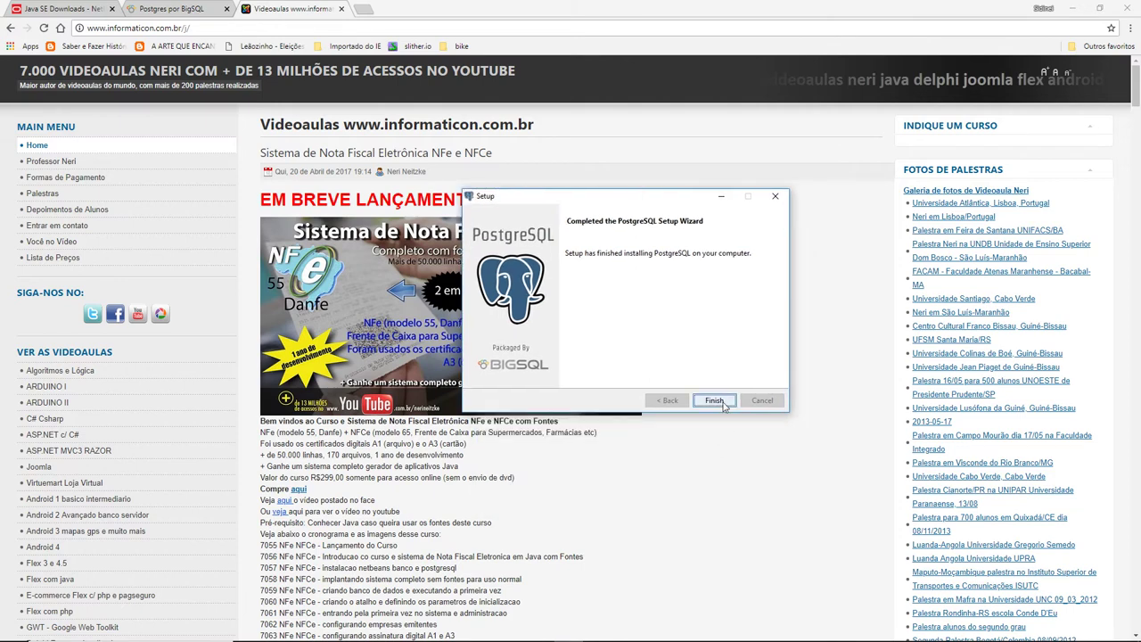
pyautogui.click(714, 400)
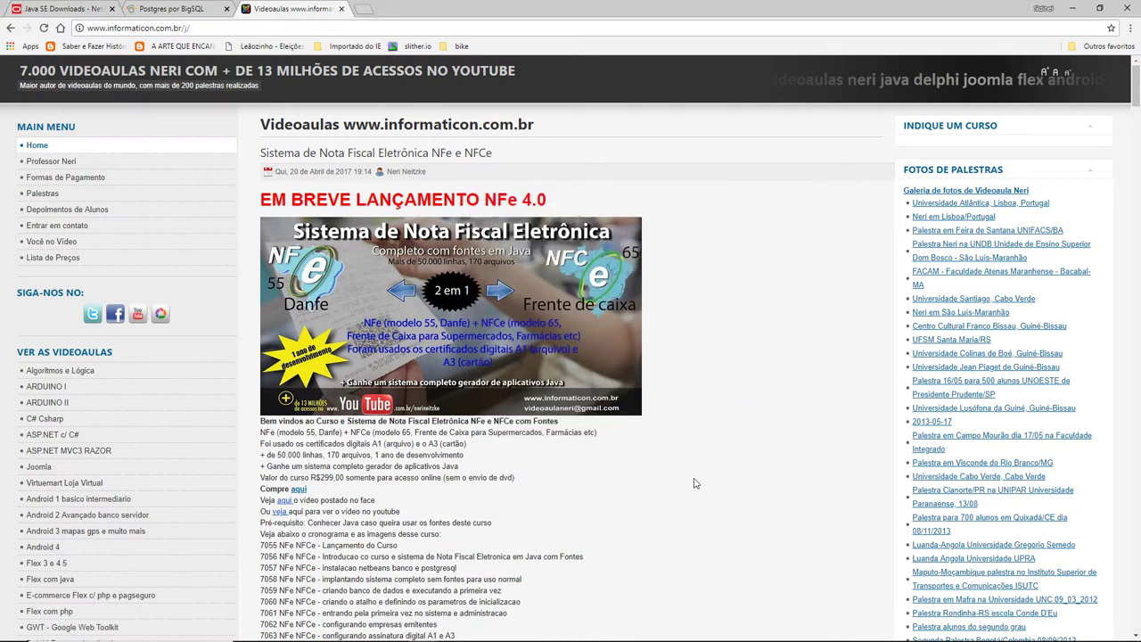
# - Search the Start menu for 'pgad' and launch pgAdmin3 LTS by BigSQL
pyautogui.press('super')
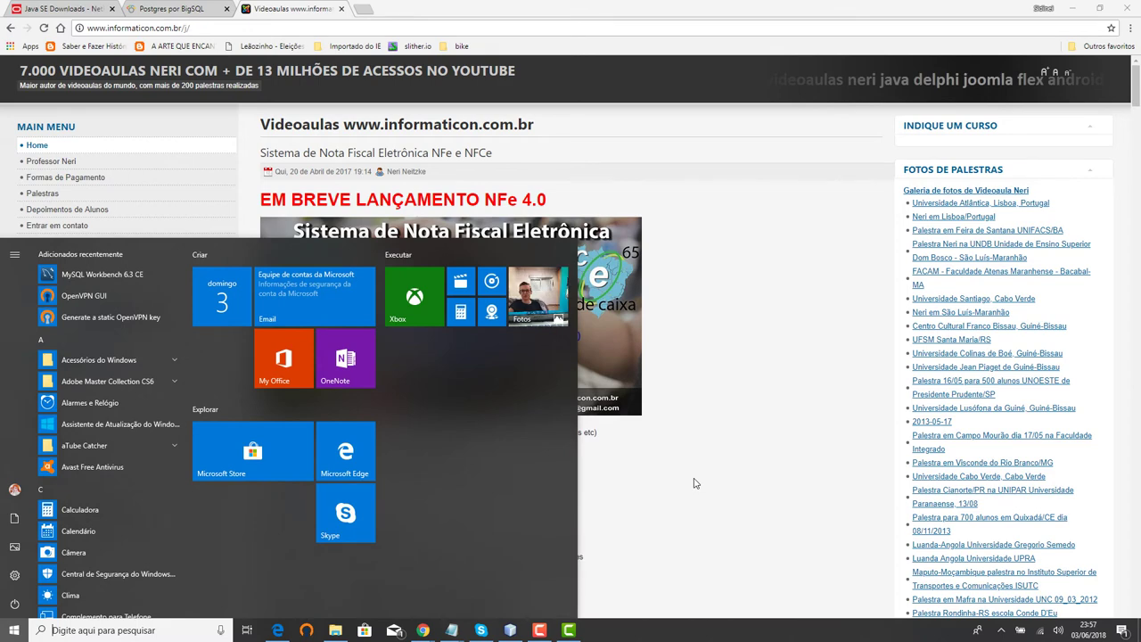
pyautogui.write('post')
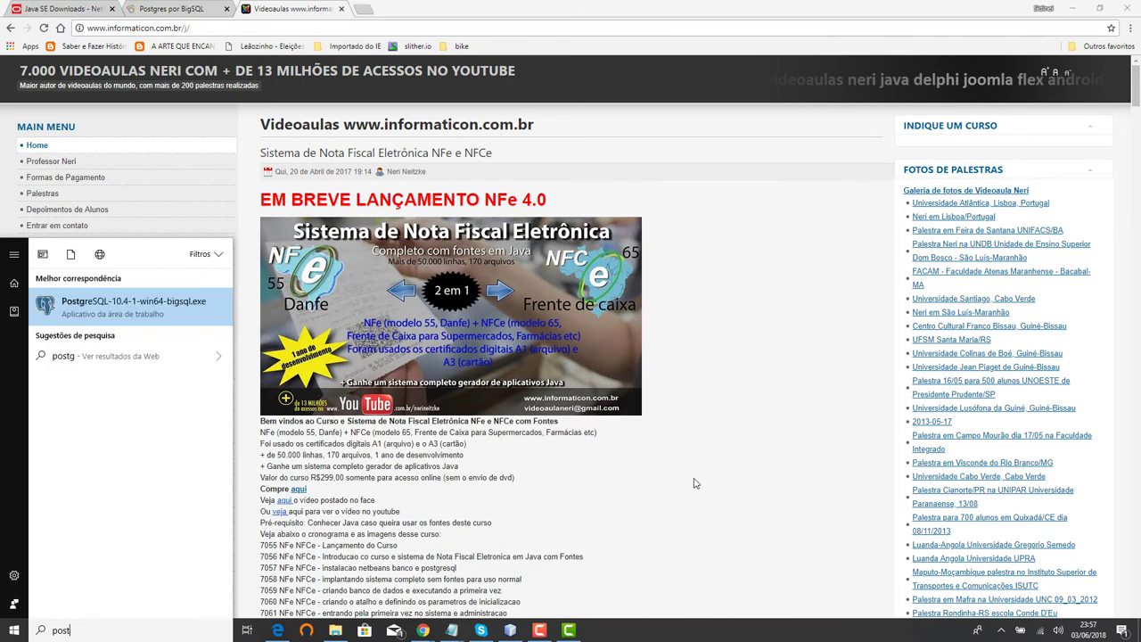
pyautogui.press('BackSpace')
pyautogui.press('BackSpace')
pyautogui.write('pgad')
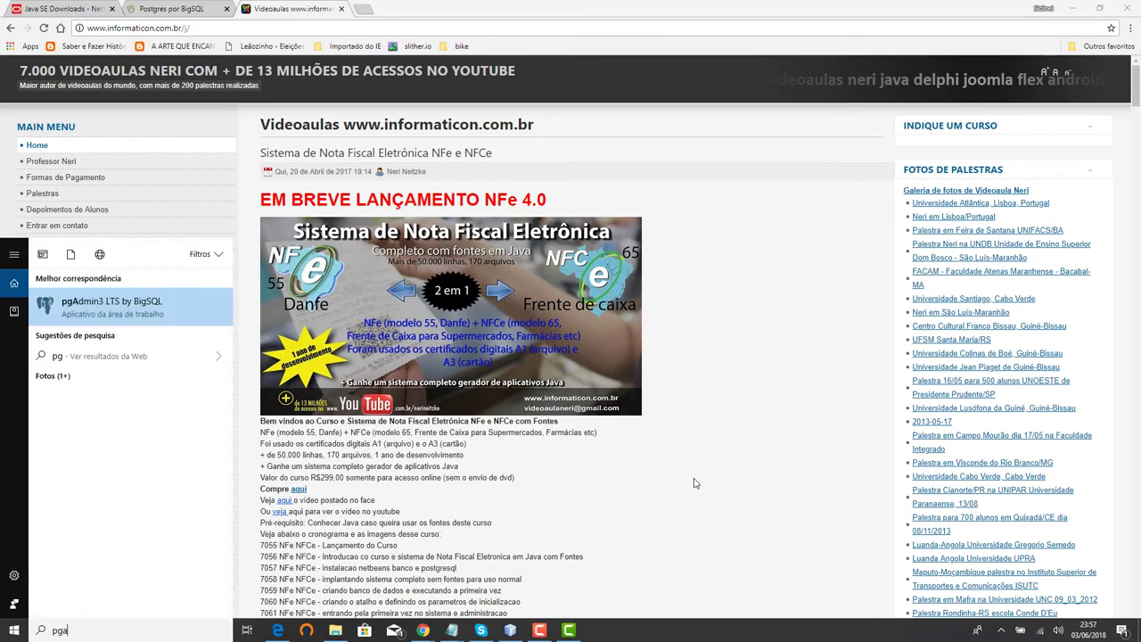
pyautogui.click(118, 312)
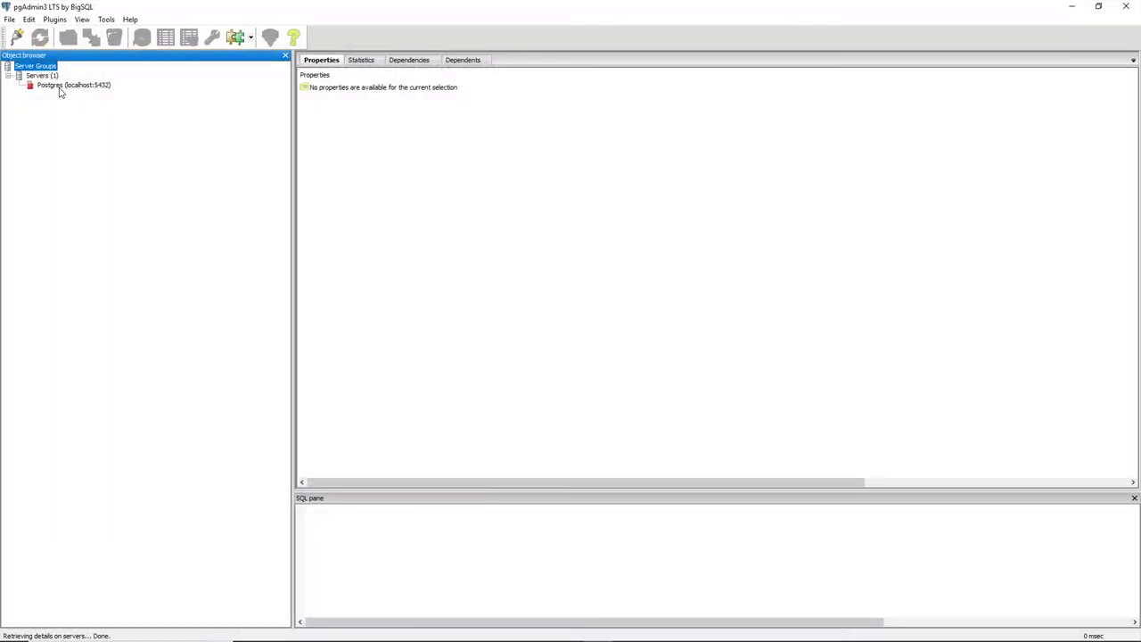
# - Connect to the Postgres (localhost:5432) server, exposing the postgres database and its public schema
pyautogui.click(52, 88)
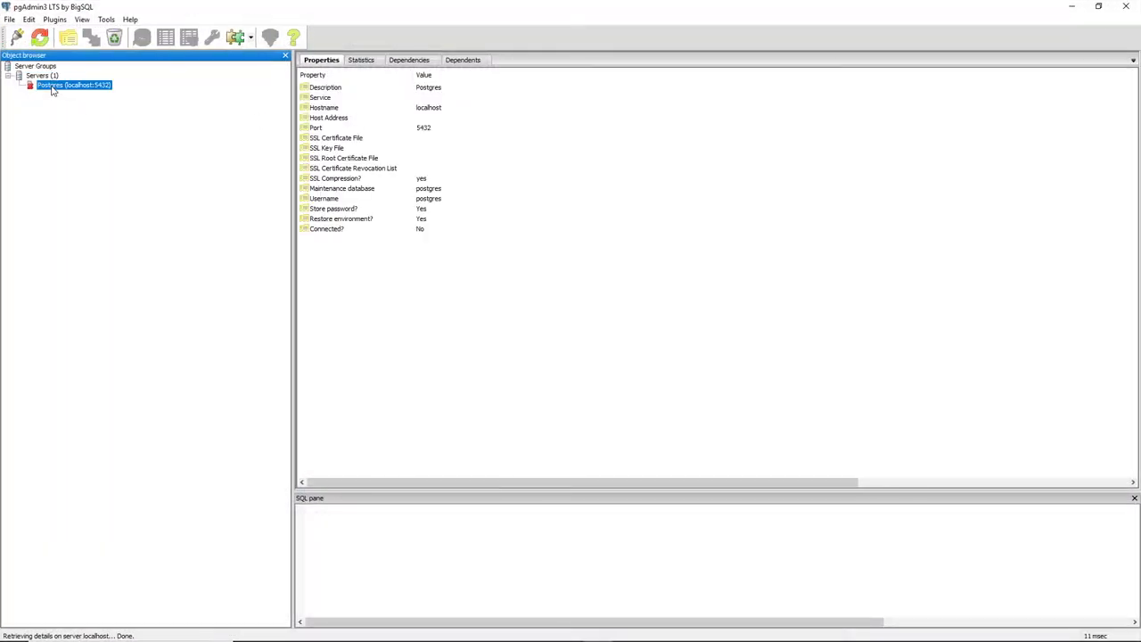
pyautogui.click(41, 77)
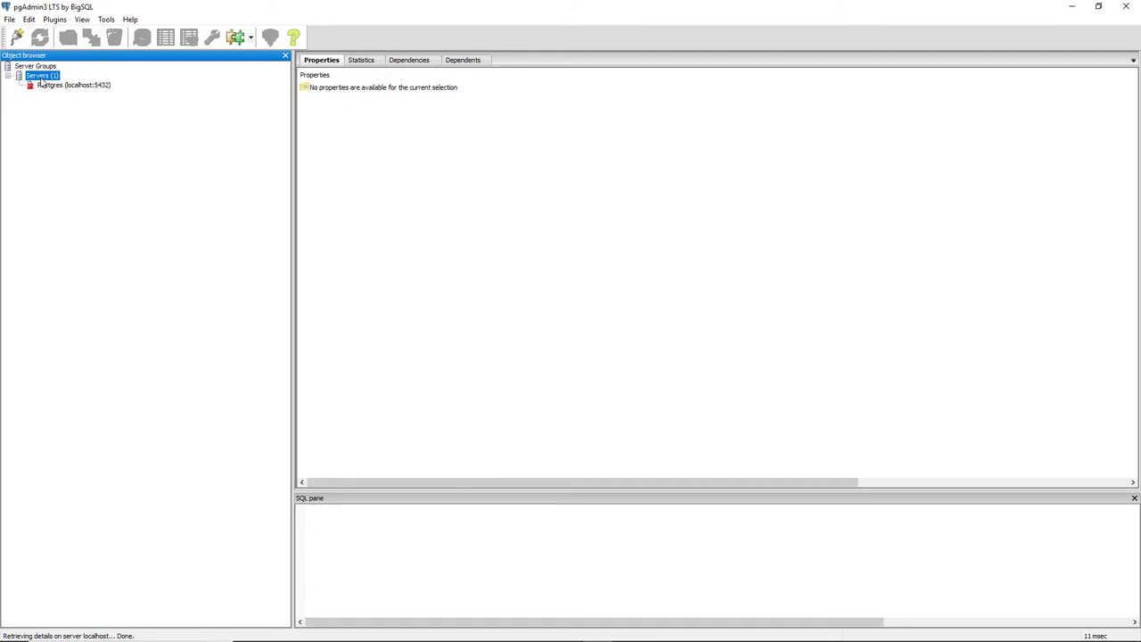
pyautogui.click(46, 89)
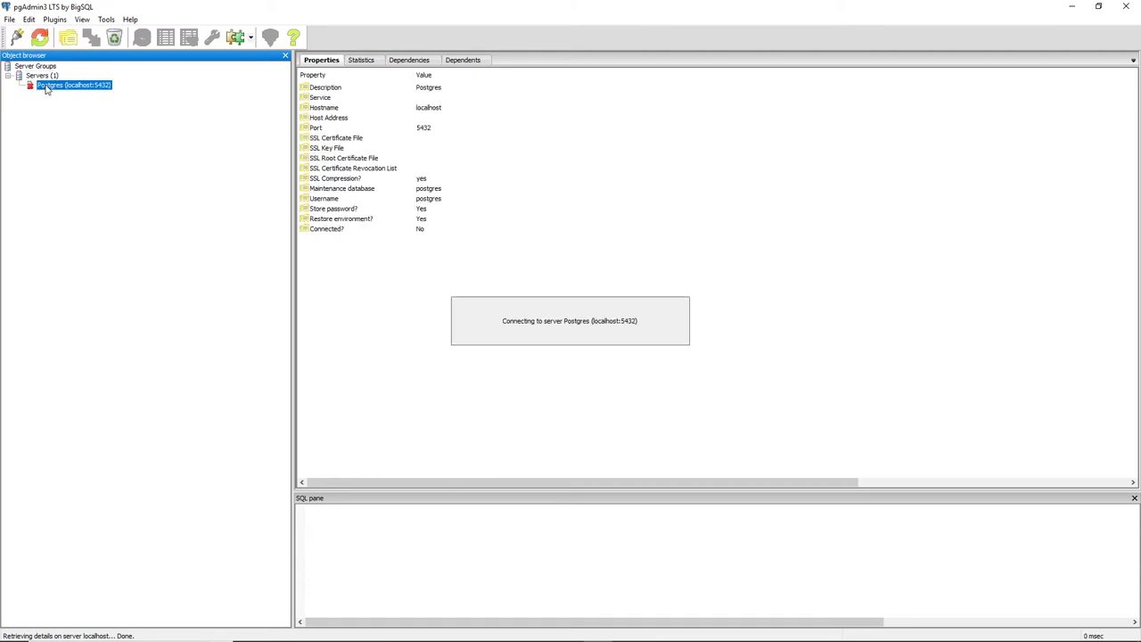
pyautogui.doubleClick(46, 88)
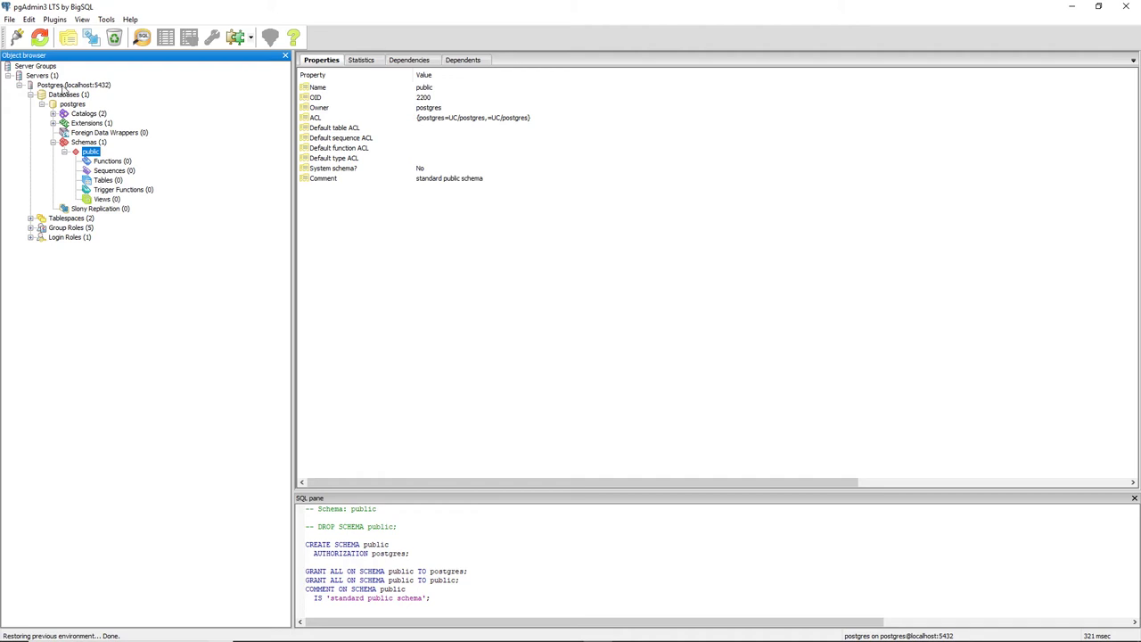
pyautogui.click(62, 86)
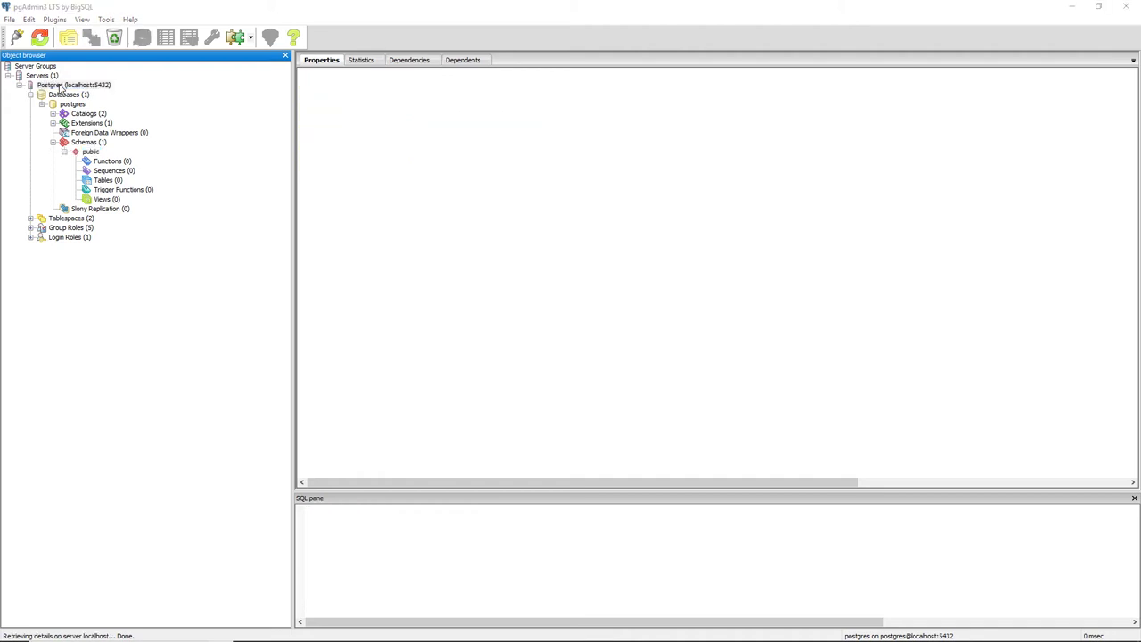
# - Drop the Postgres (localhost:5432) server registration via Delete/Drop and confirm with Sim
pyautogui.rightClick(83, 90)
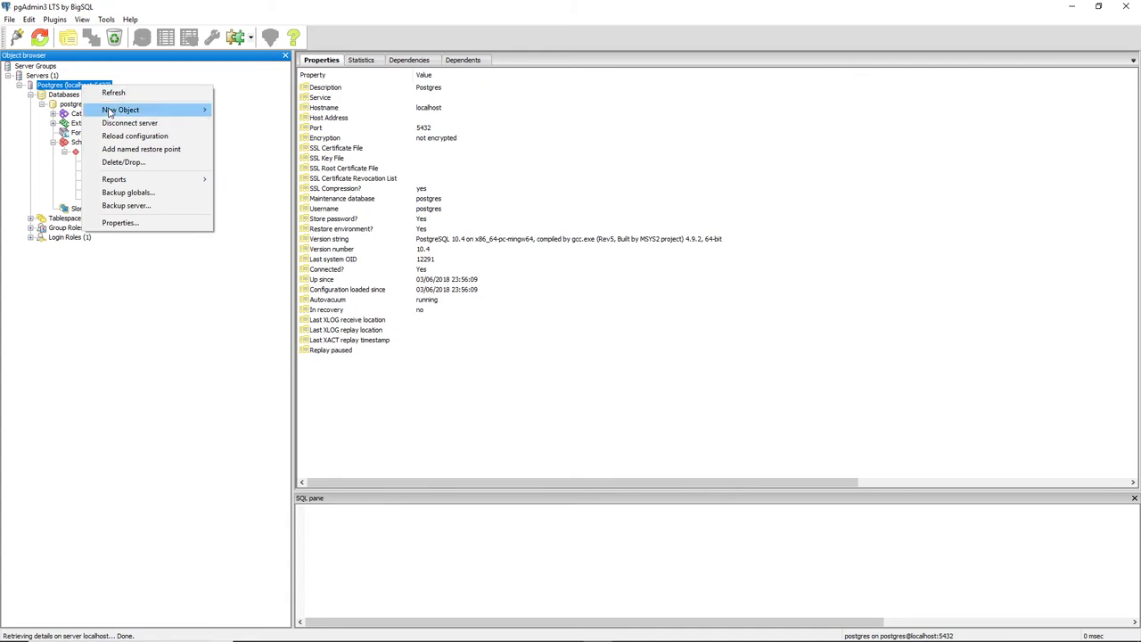
pyautogui.click(135, 164)
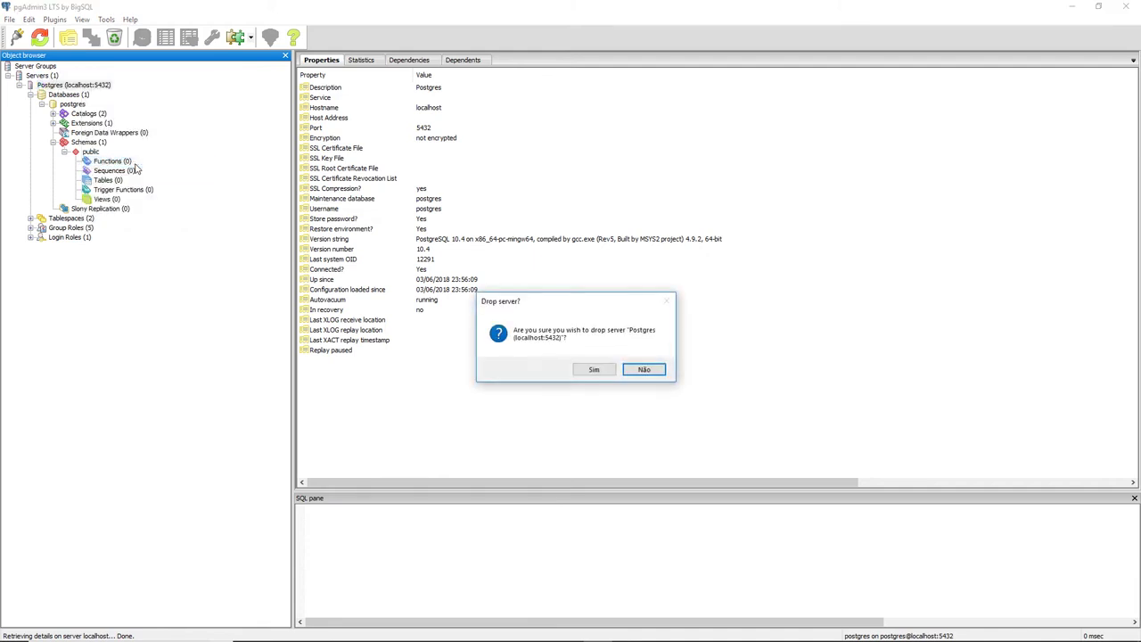
pyautogui.click(593, 370)
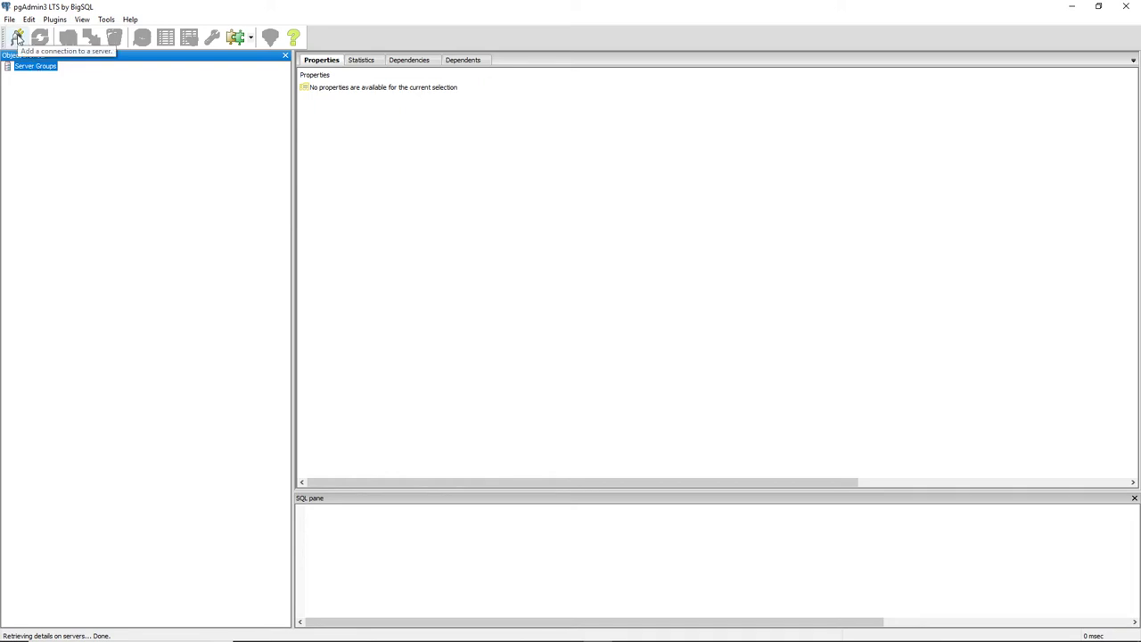
# - Open a New Server Registration dialog and glance at its SSL settings
pyautogui.click(17, 39)
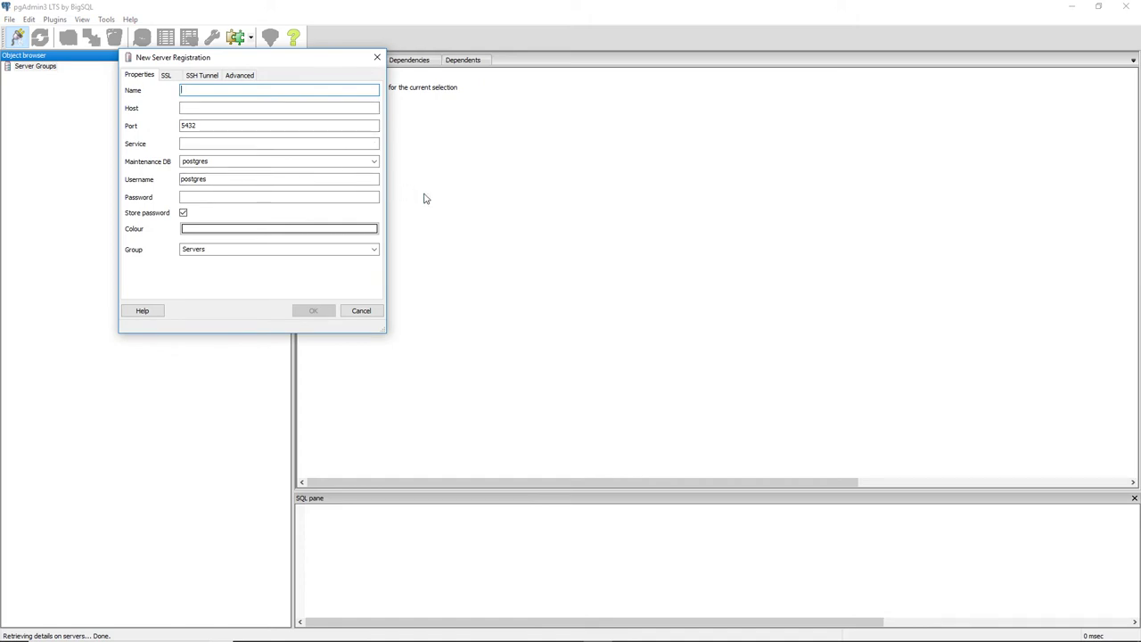
pyautogui.click(168, 79)
pyautogui.click(151, 79)
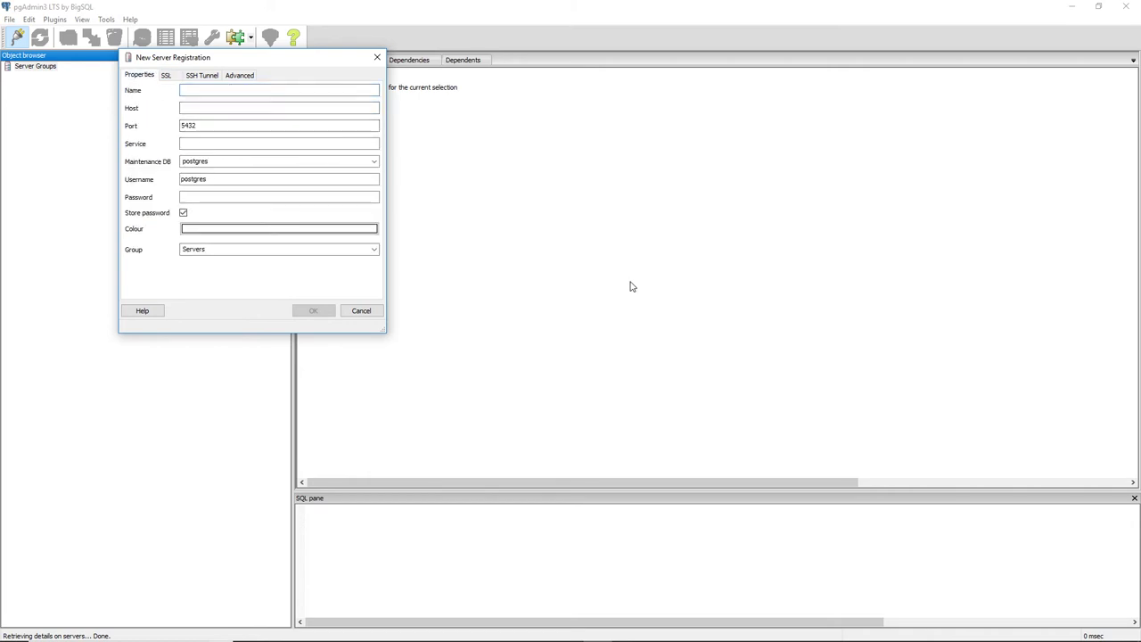
pyautogui.press('super+s')
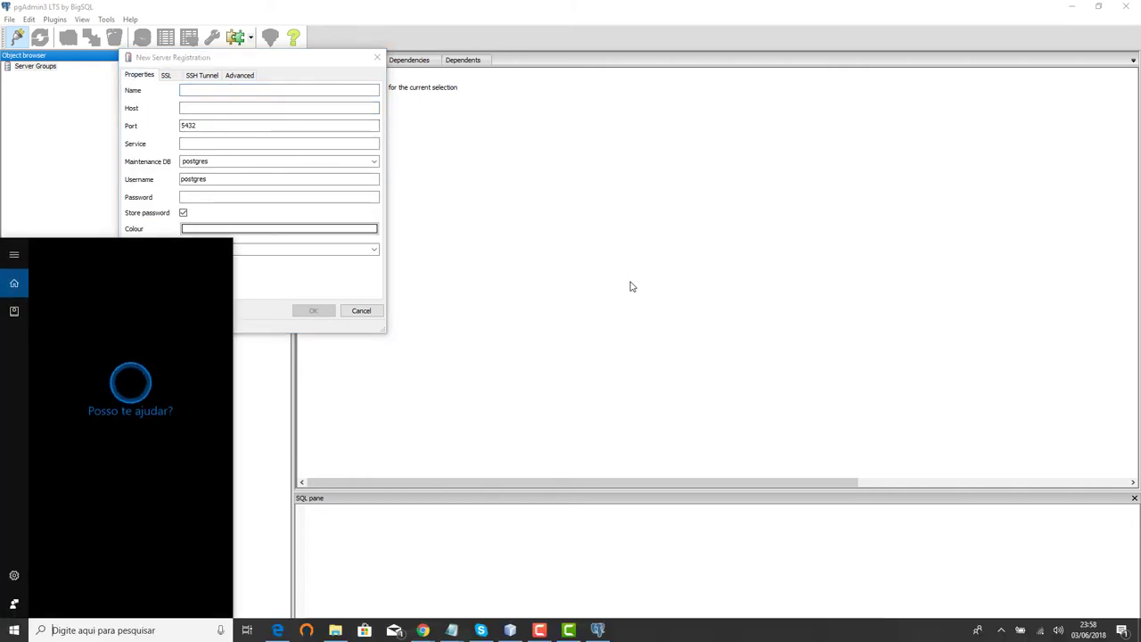
pyautogui.press('Escape')
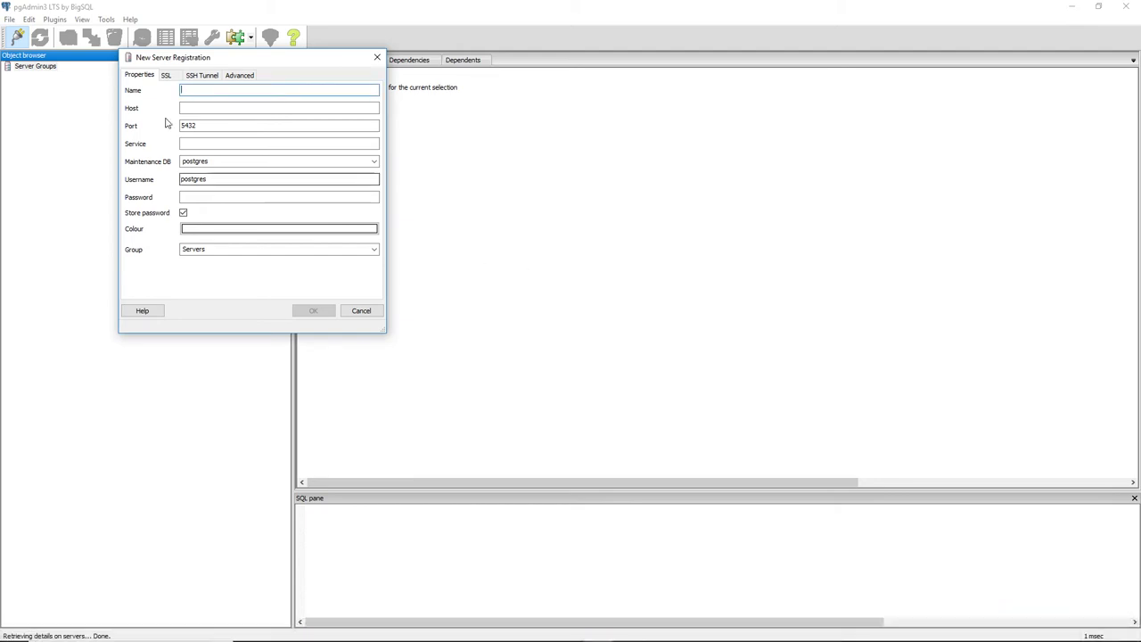
# - Register server 'Conexao' on localhost:5432 with the stored postgres password
pyautogui.click(276, 86)
pyautogui.write('Conexao')
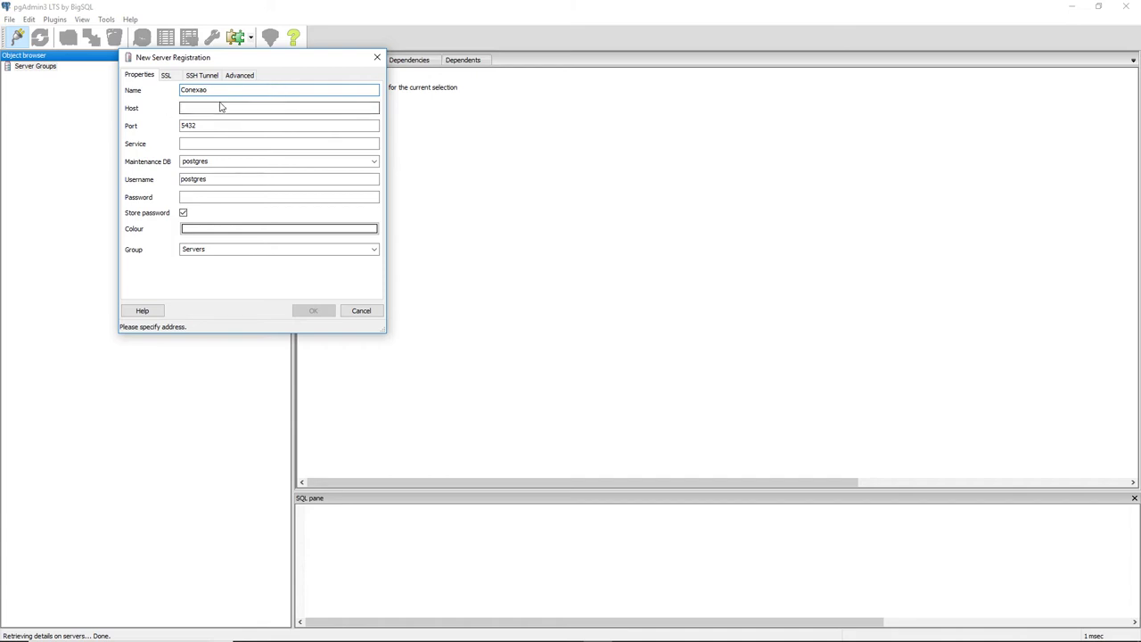
pyautogui.click(235, 106)
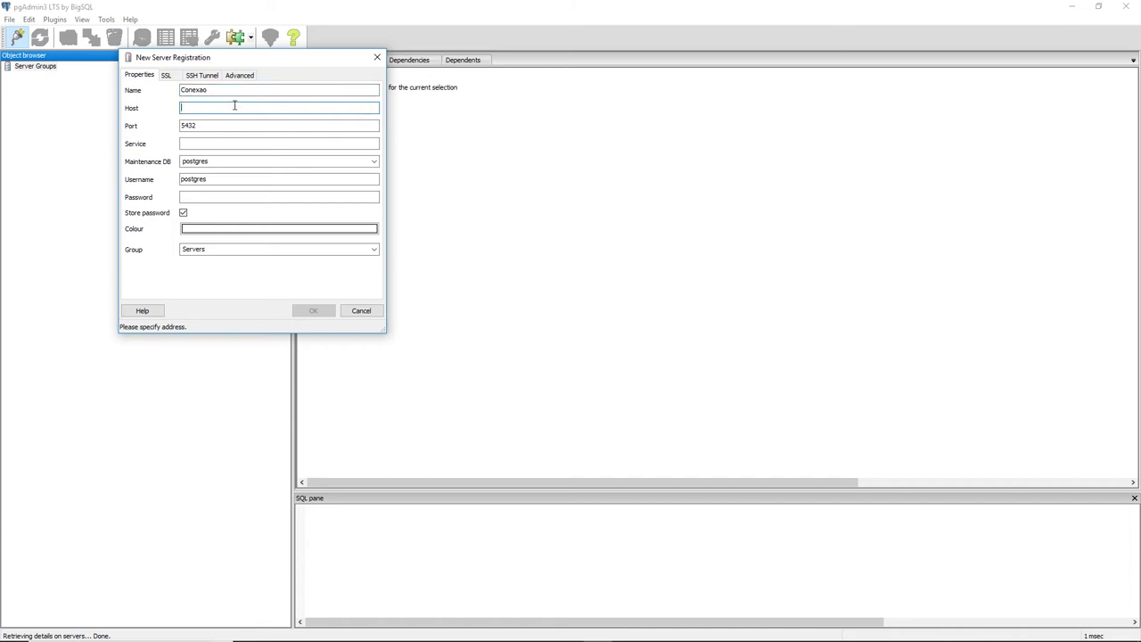
pyautogui.write('localhost')
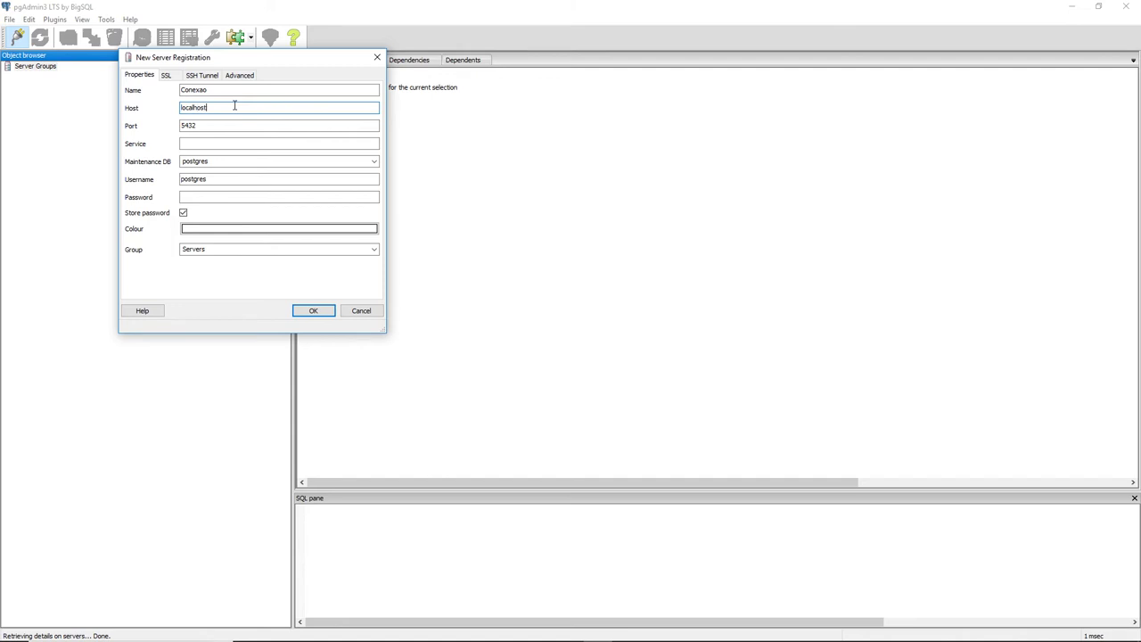
pyautogui.click(218, 125)
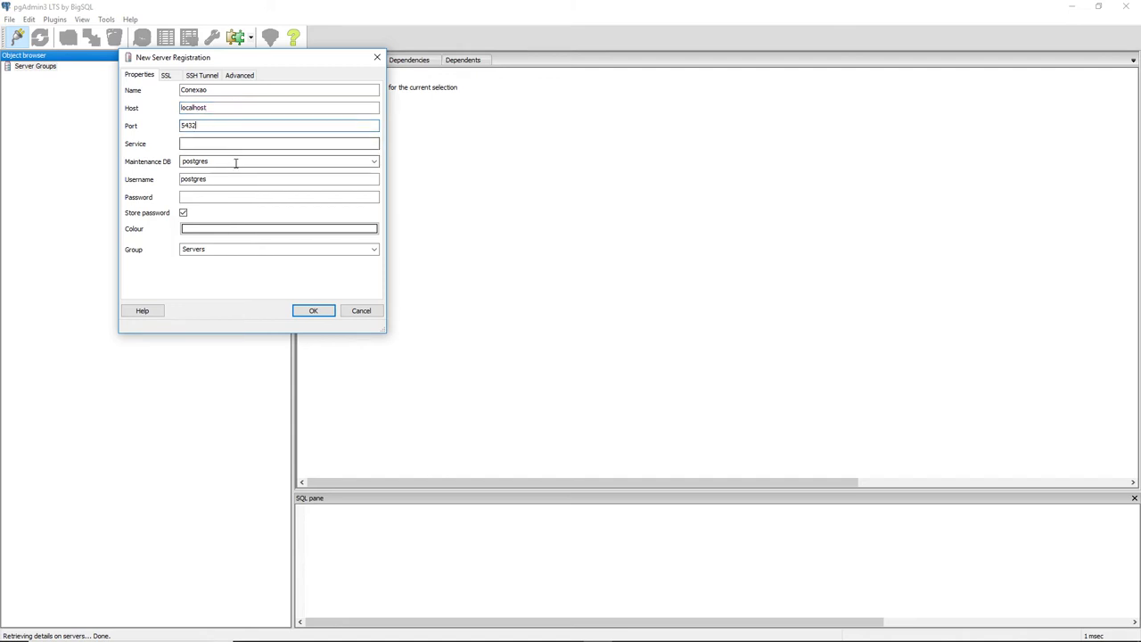
pyautogui.click(213, 196)
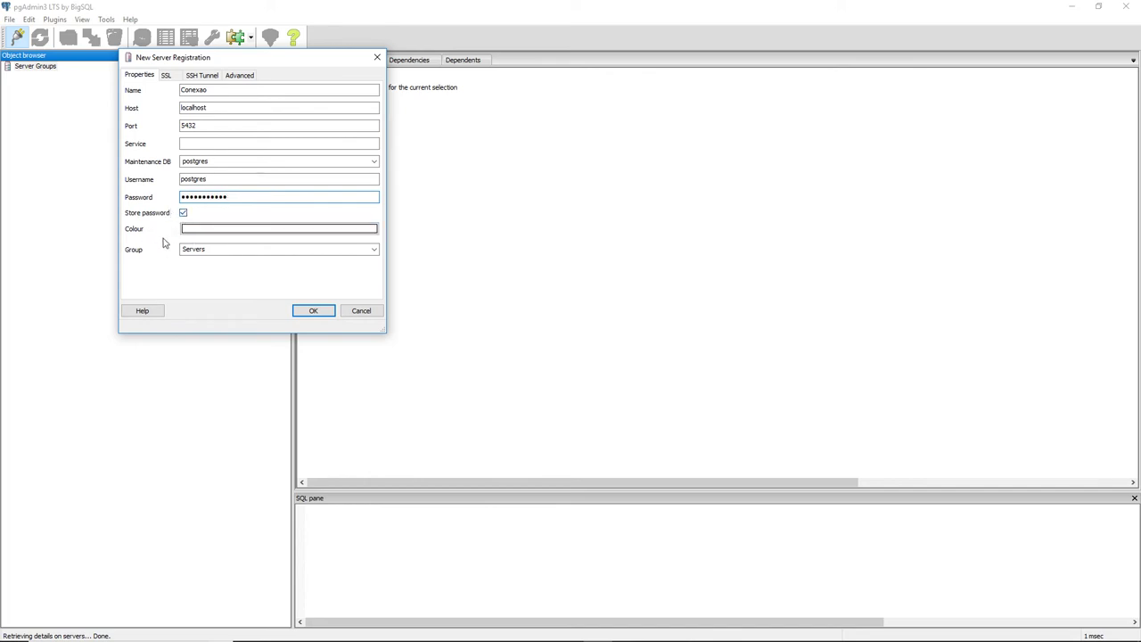
pyautogui.click(210, 230)
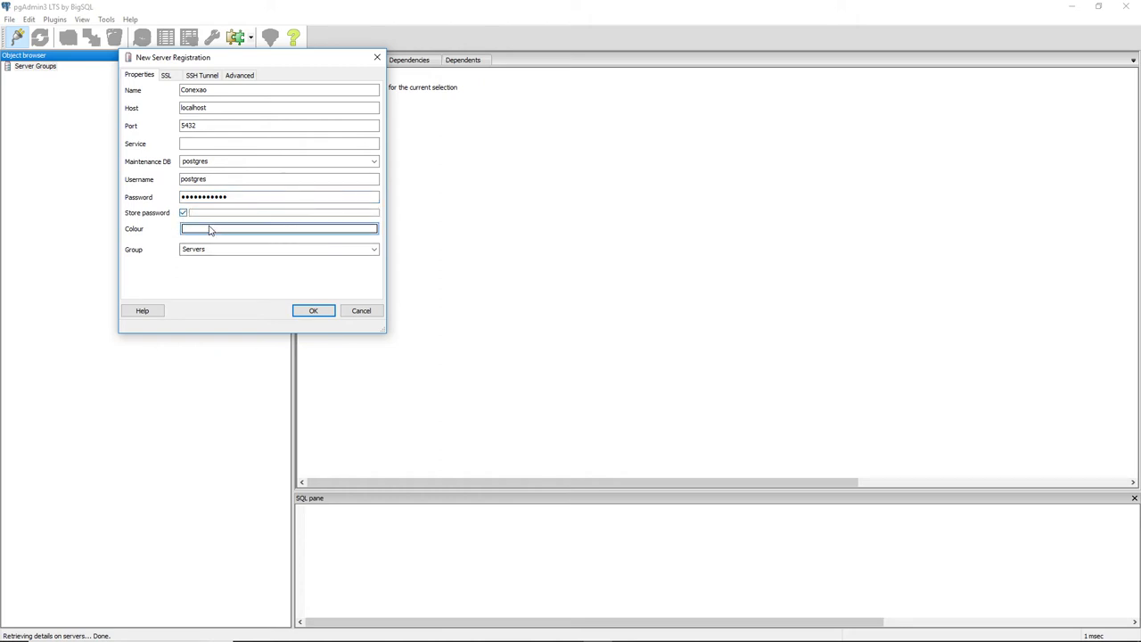
pyautogui.click(312, 309)
# - Connect to the Conexao server and expand its tree down to the postgres database
pyautogui.click(68, 88)
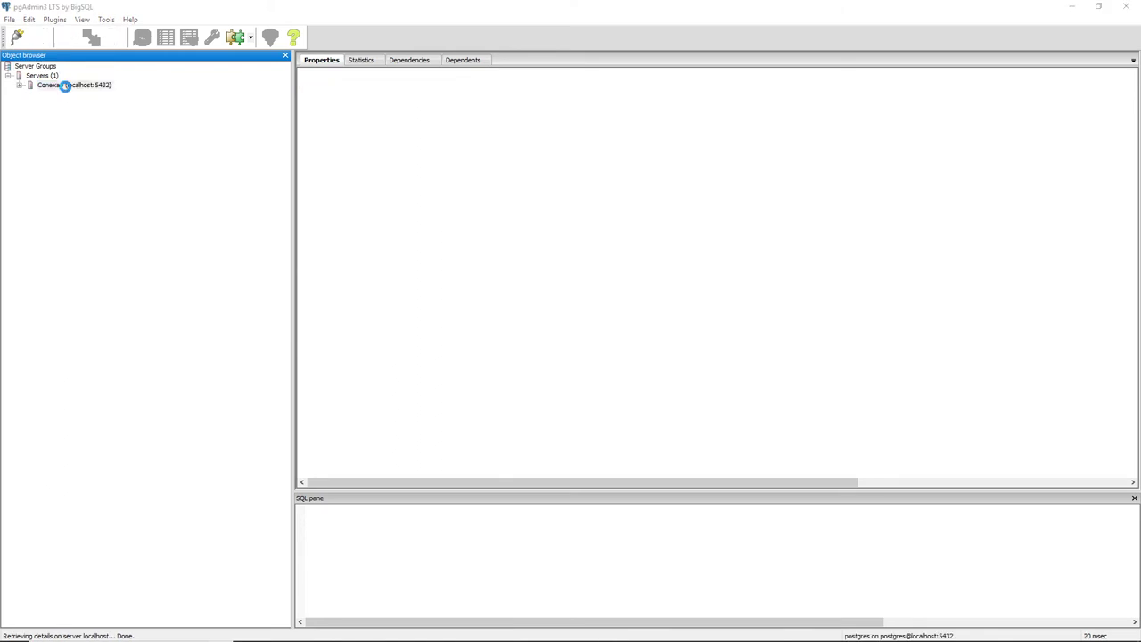
pyautogui.click(18, 85)
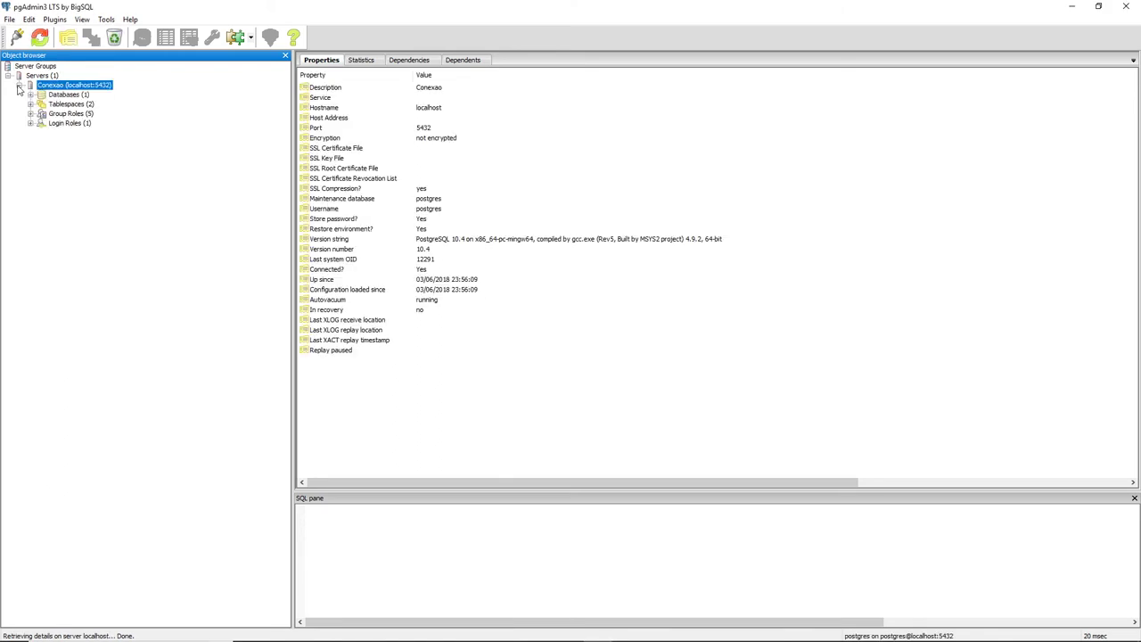
pyautogui.click(55, 95)
pyautogui.click(31, 94)
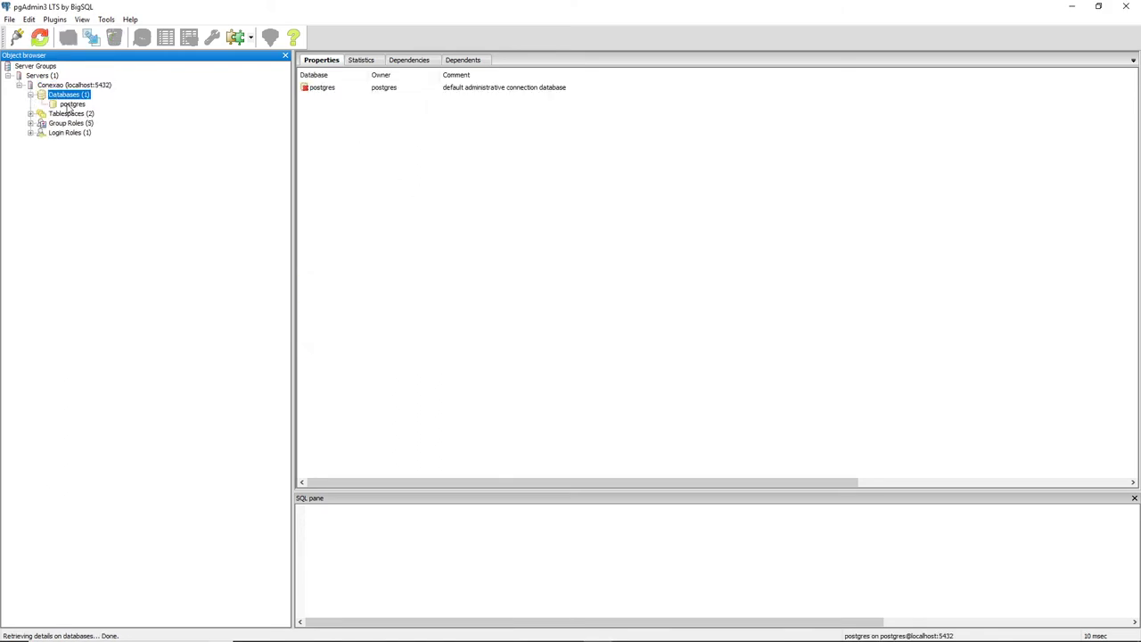
pyautogui.click(69, 105)
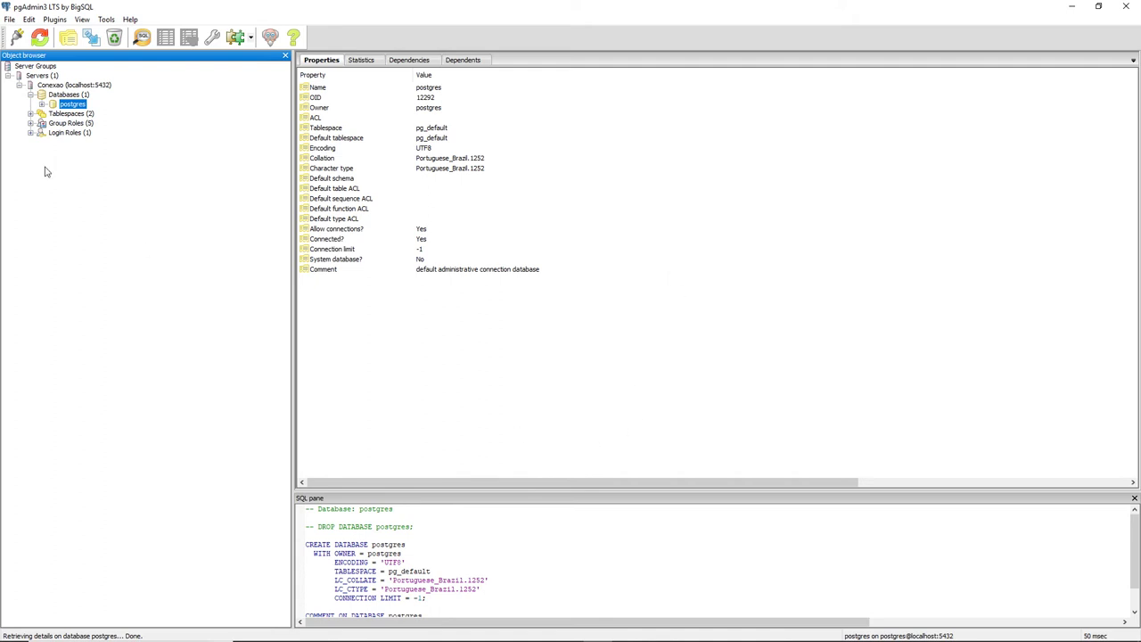
pyautogui.click(67, 86)
pyautogui.click(9, 19)
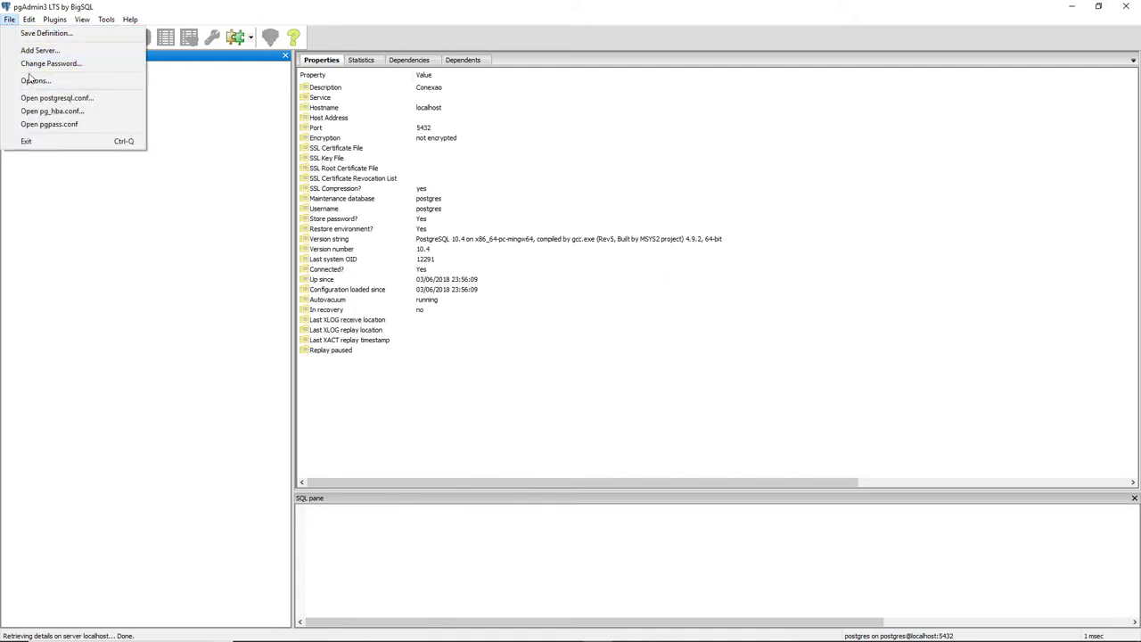
# - Exit pgAdmin and relaunch pgAdmin3 LTS by BigSQL from a Start menu search
pyautogui.click(43, 142)
pyautogui.press('super')
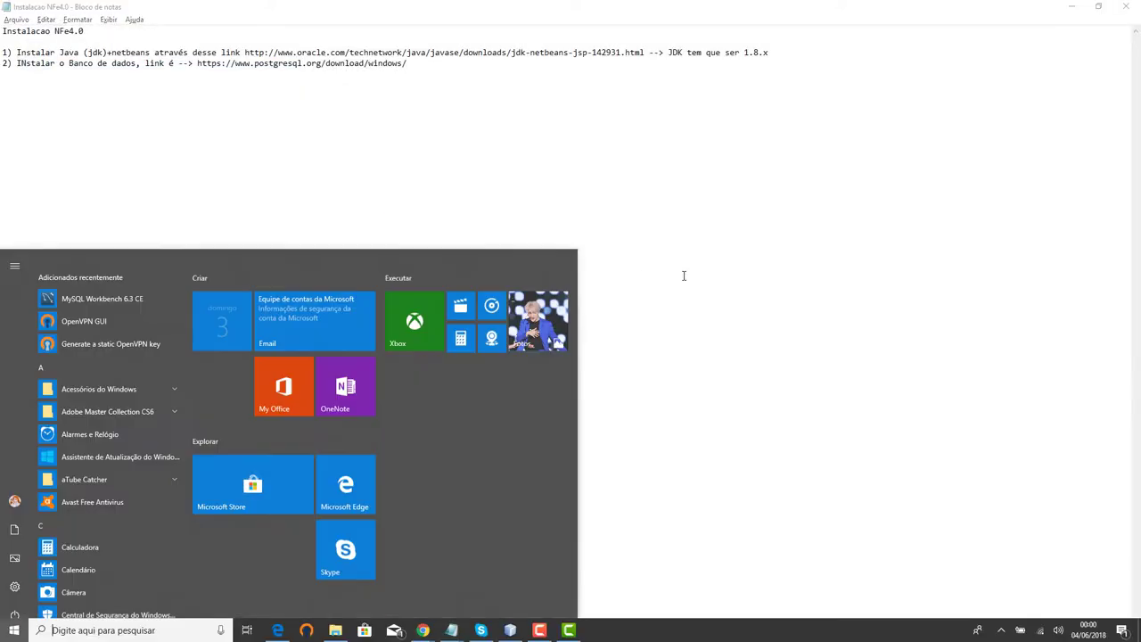
pyautogui.write('gad')
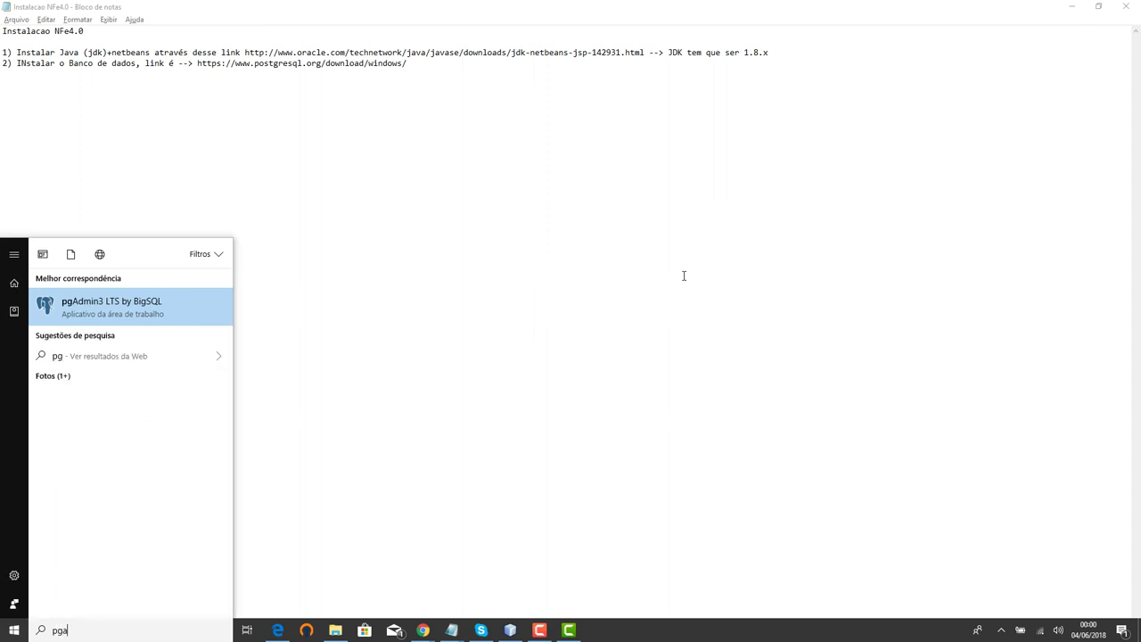
pyautogui.click(112, 308)
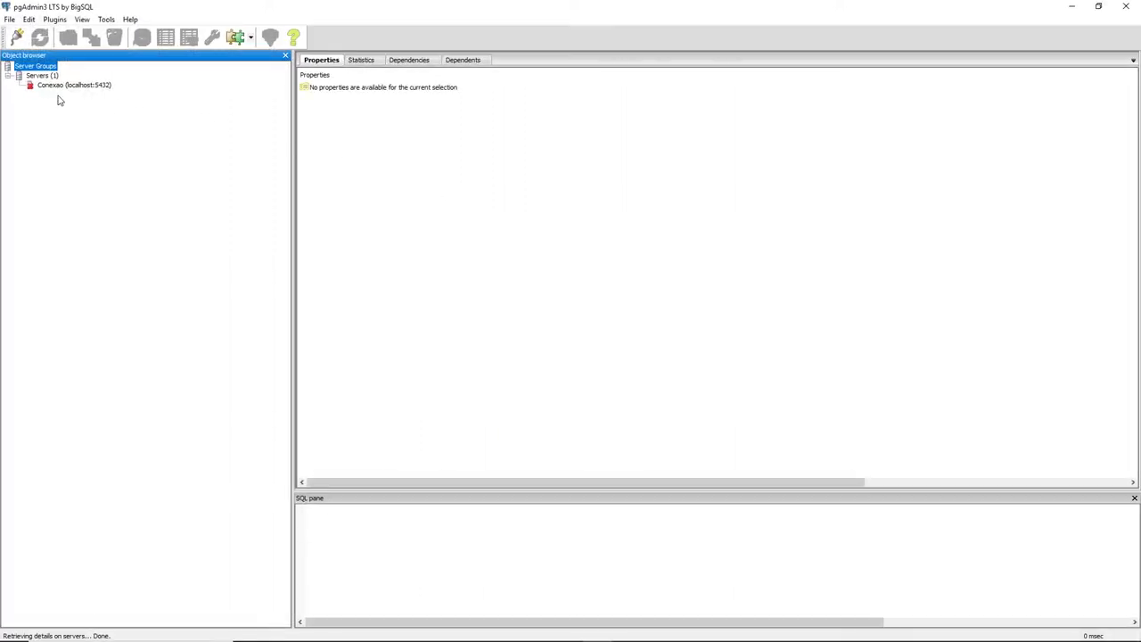
# - Connect to Conexao and browse its Databases group and postgres database
pyautogui.doubleClick(55, 86)
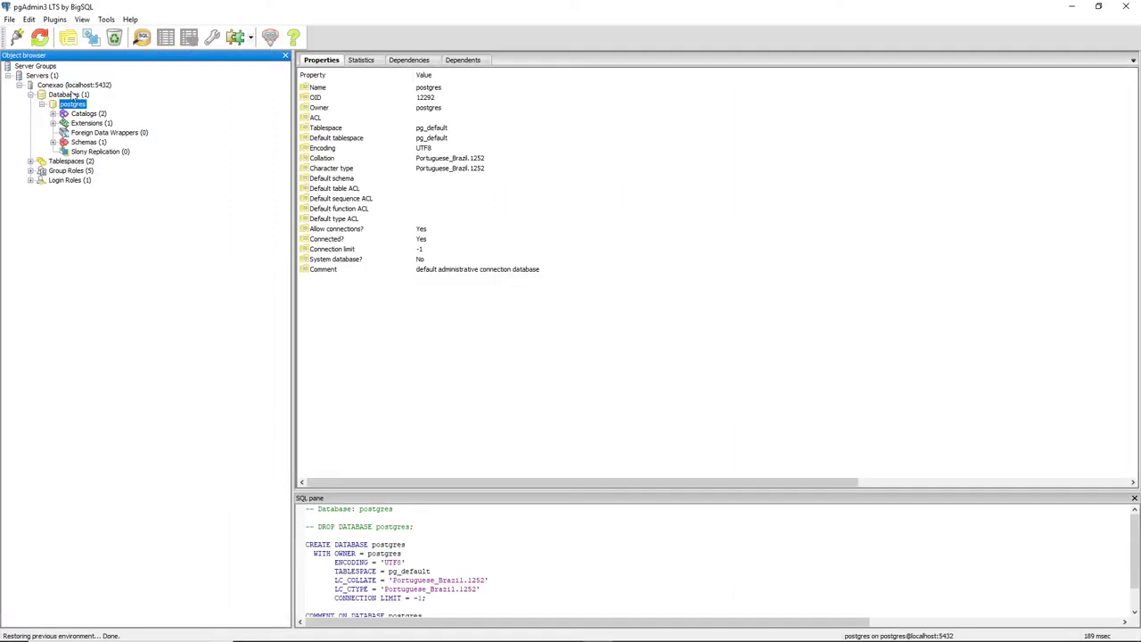
pyautogui.click(71, 94)
pyautogui.click(68, 86)
pyautogui.click(63, 104)
pyautogui.click(65, 95)
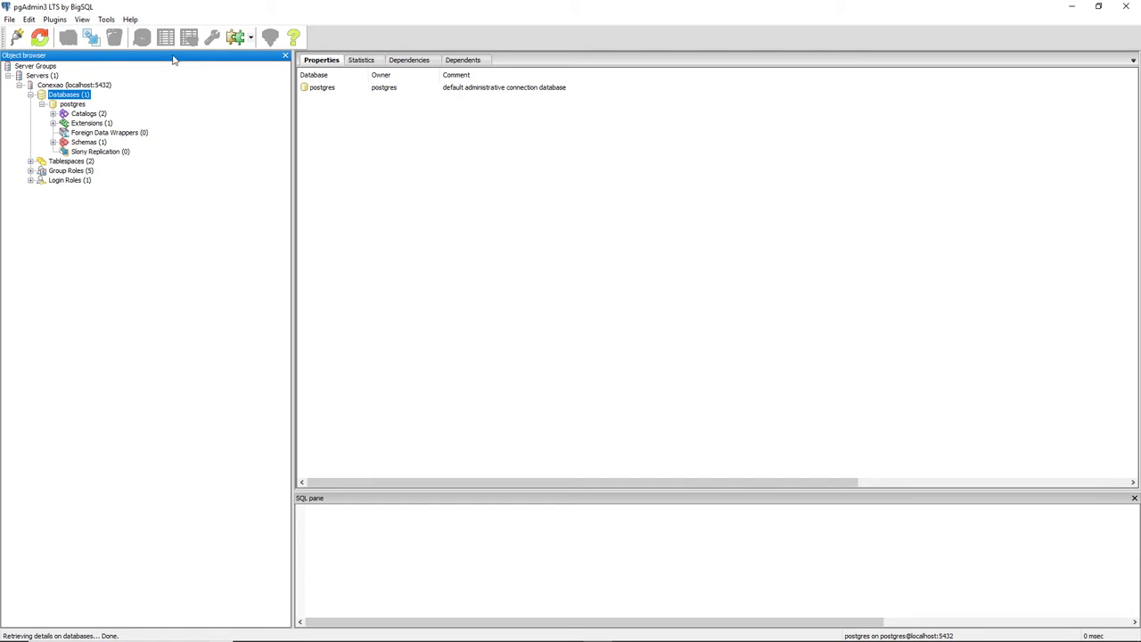
pyautogui.click(64, 85)
# - Disconnect the Conexao server, then reconnect it
pyautogui.rightClick(50, 86)
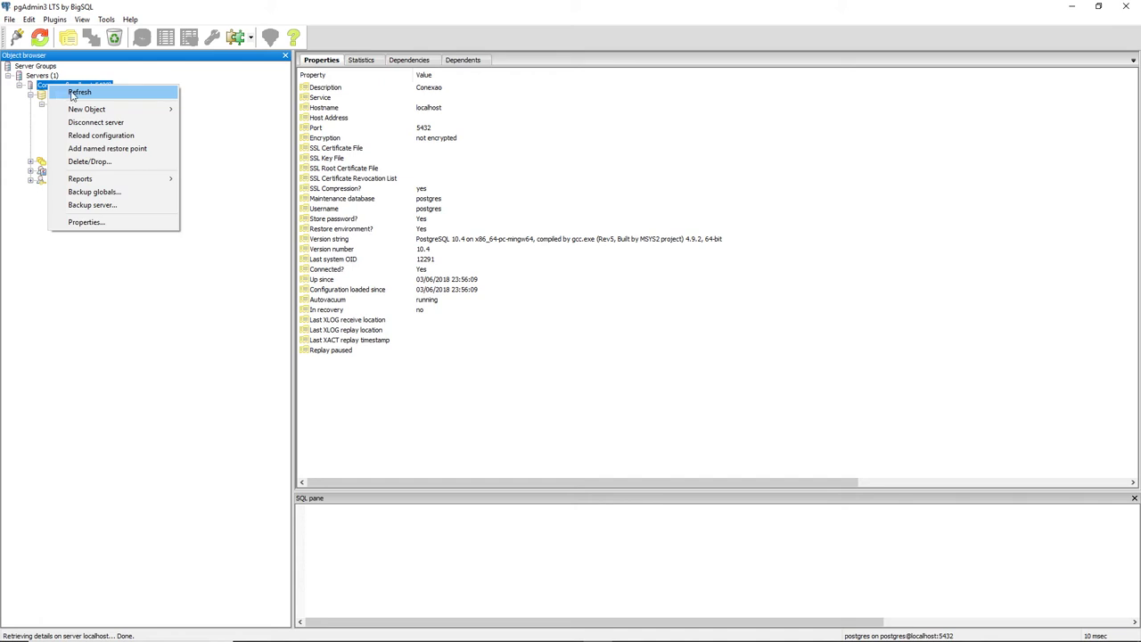
pyautogui.click(93, 123)
pyautogui.doubleClick(59, 87)
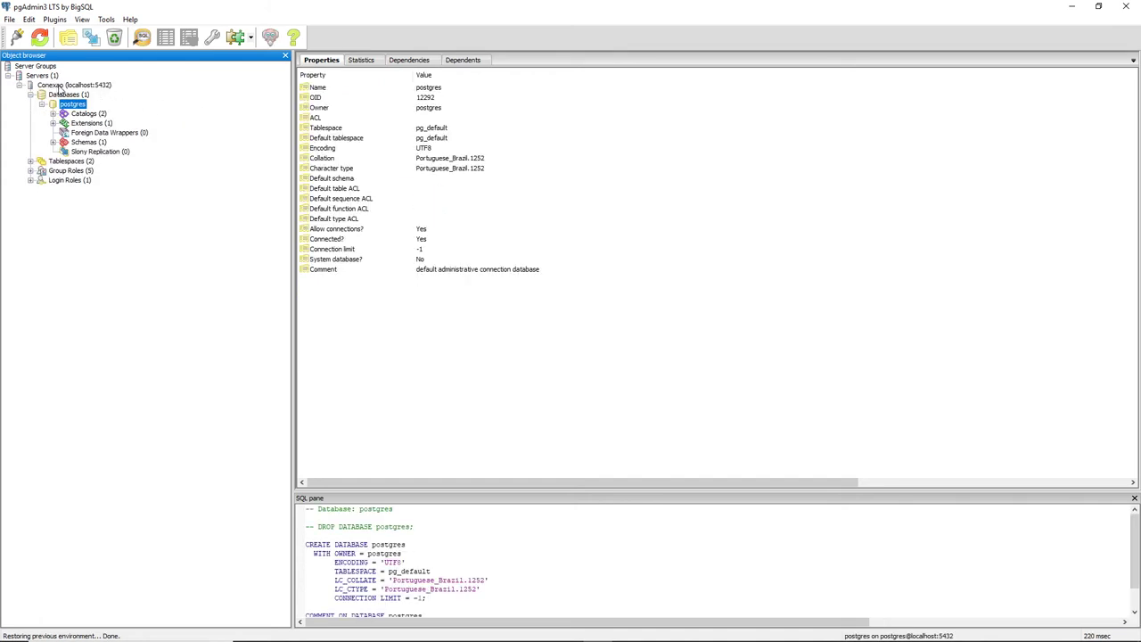
# - Open the Conexao server's Properties dialog and cancel it without changes
pyautogui.click(41, 77)
pyautogui.click(61, 85)
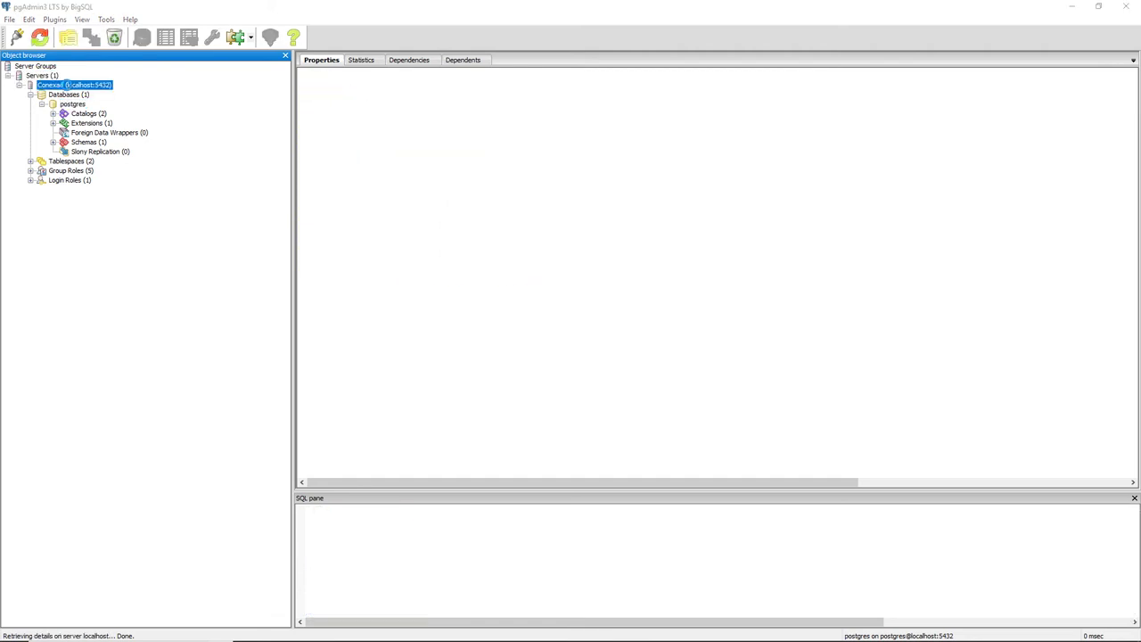
pyautogui.rightClick(66, 85)
pyautogui.click(133, 225)
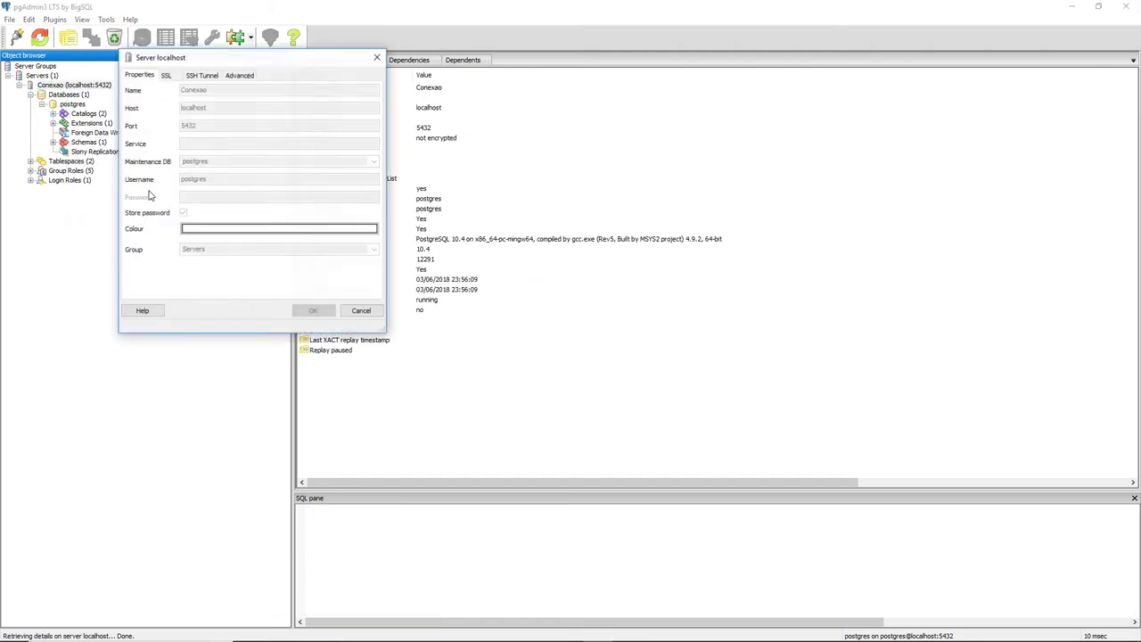
pyautogui.click(361, 312)
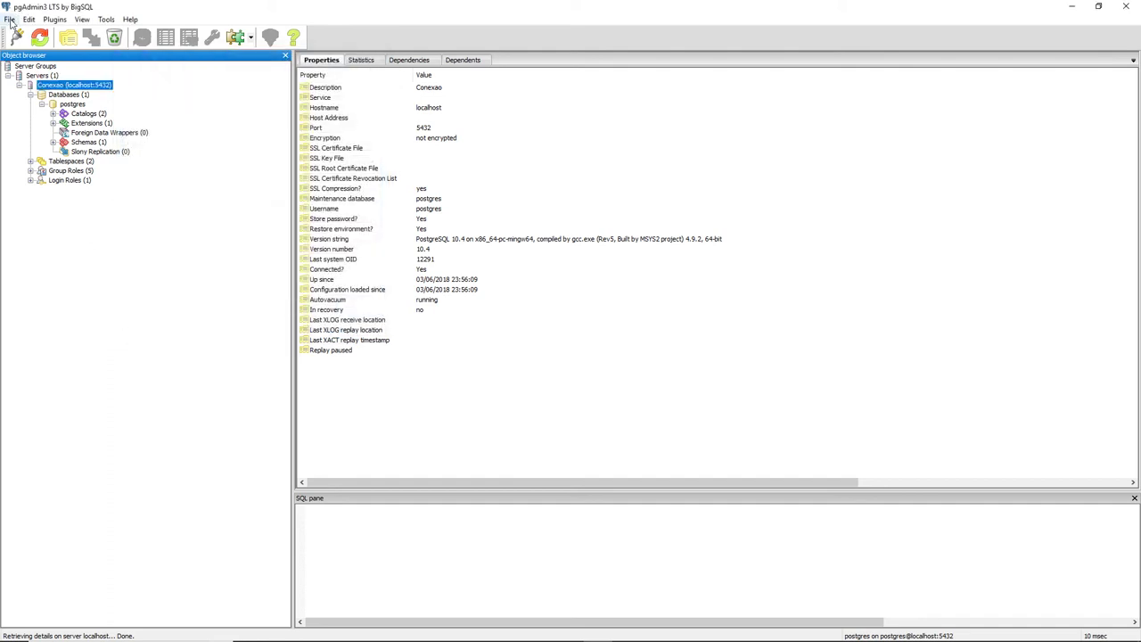
pyautogui.click(10, 20)
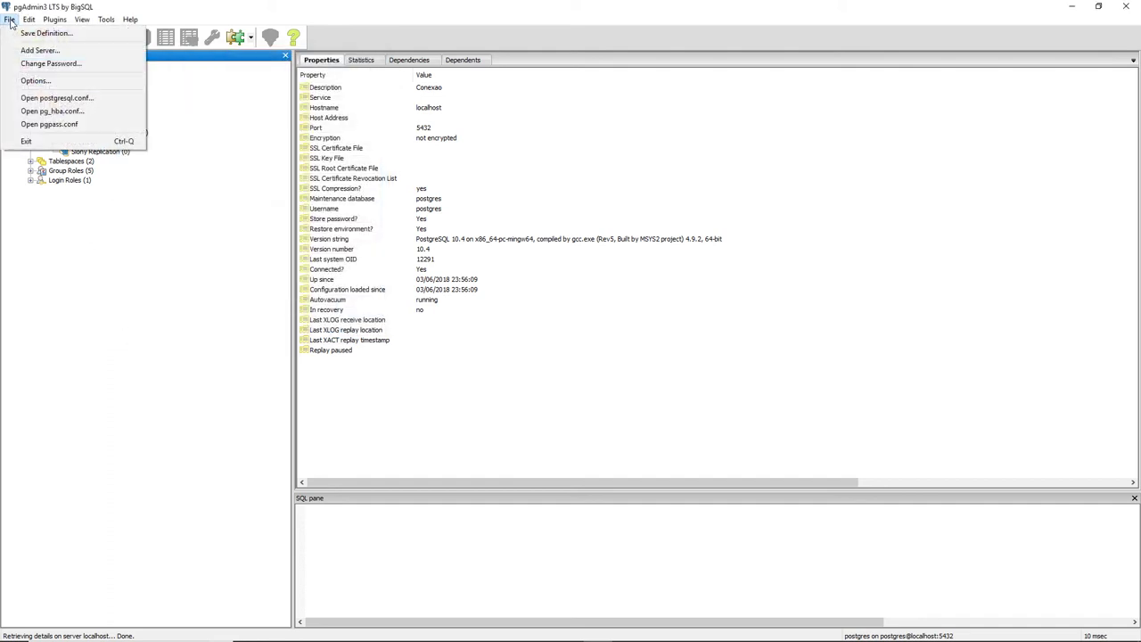
# - Disconnect the Conexao server again and quit pgAdmin with File > Exit
pyautogui.click(165, 222)
pyautogui.click(67, 94)
pyautogui.click(63, 85)
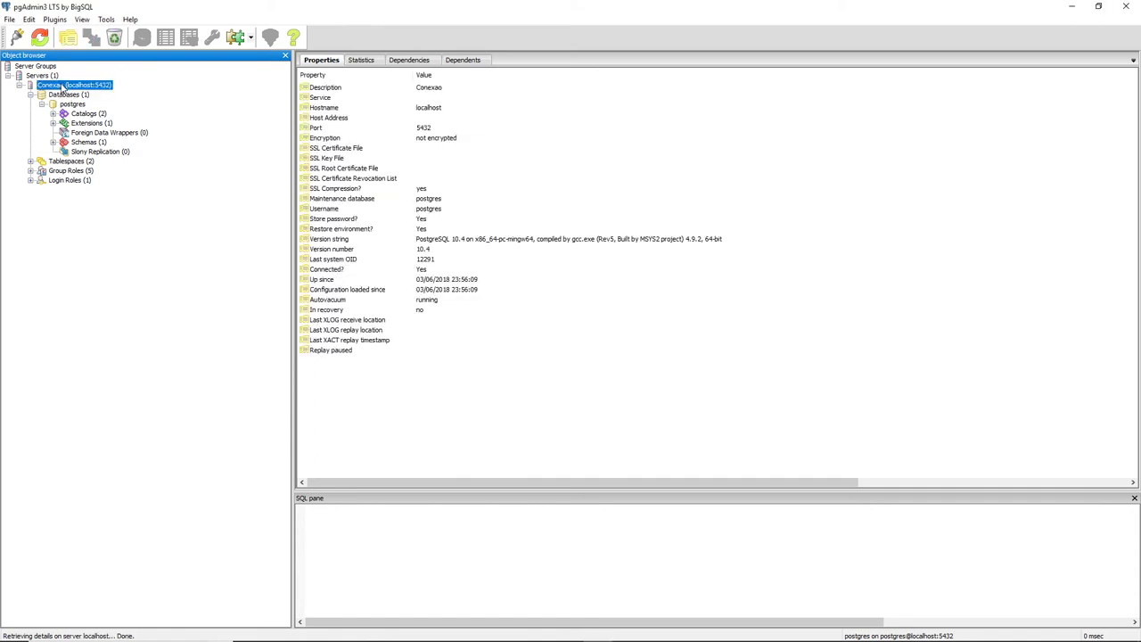
pyautogui.rightClick(64, 87)
pyautogui.click(98, 122)
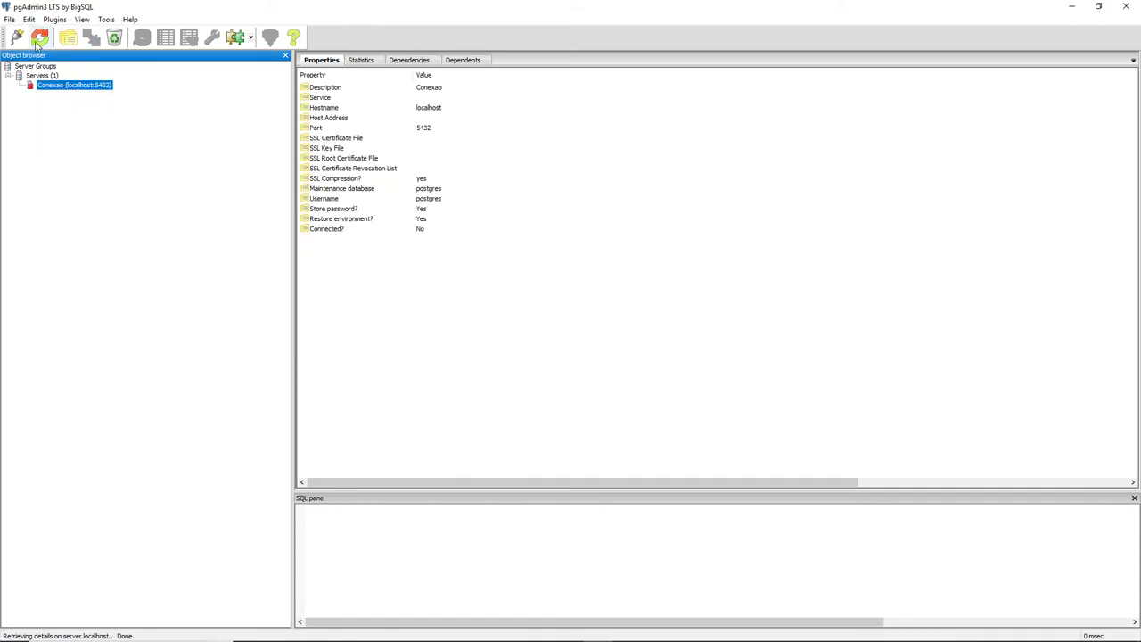
pyautogui.click(9, 19)
pyautogui.click(44, 139)
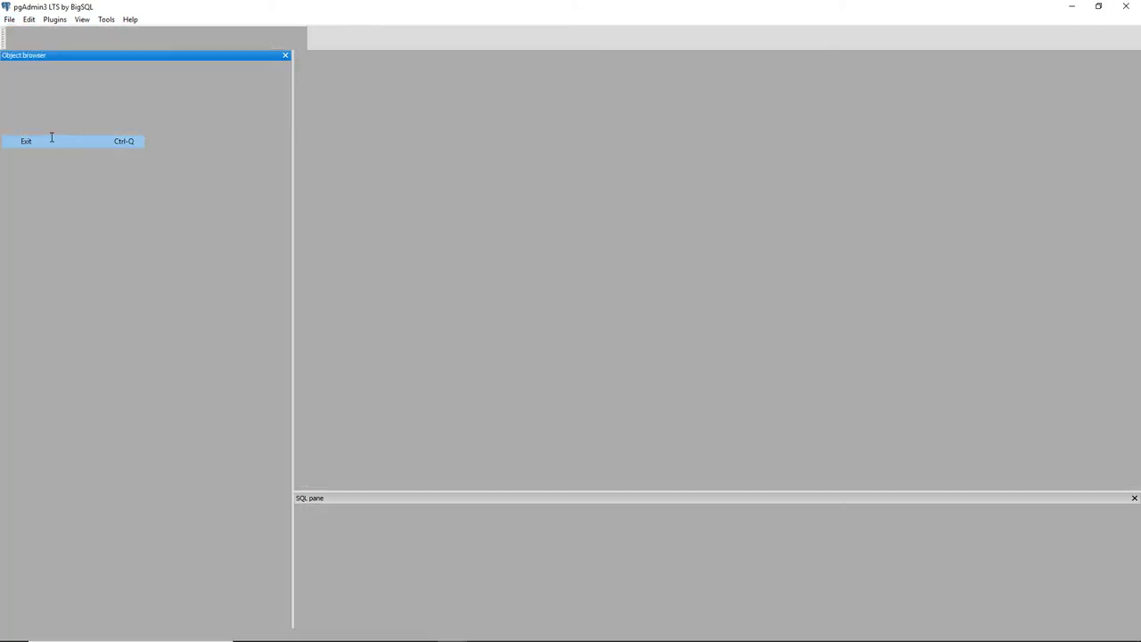
# - Open Serviços from Painel de Controle > Ferramentas Administrativas and scroll to PostgreSQL 10 Server
pyautogui.press('super')
pyautogui.write('control')
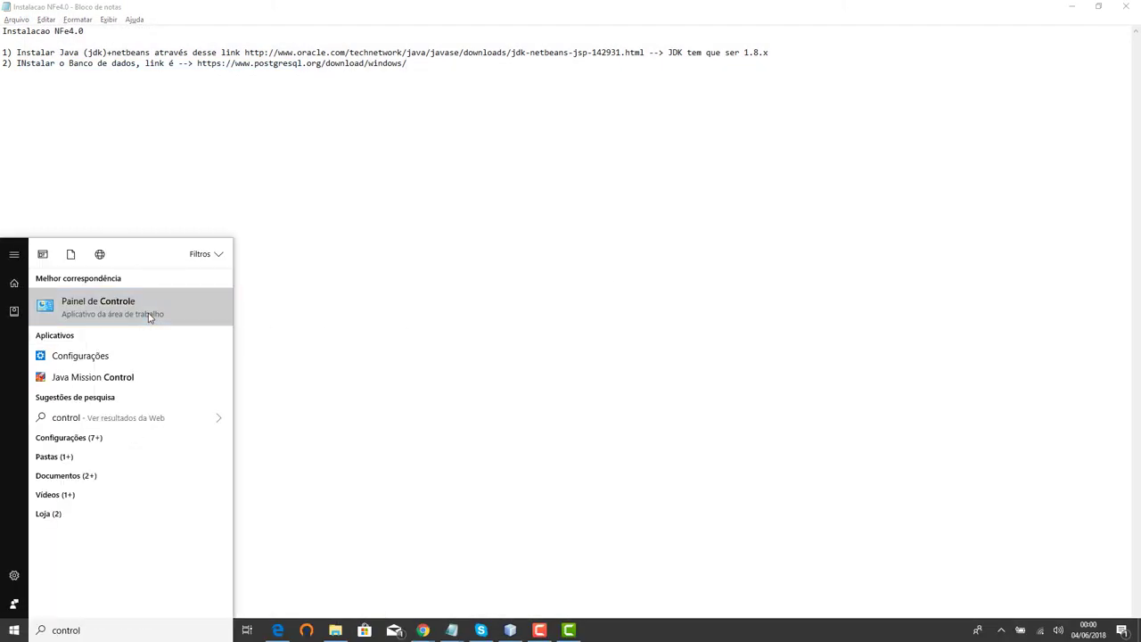
pyautogui.click(148, 316)
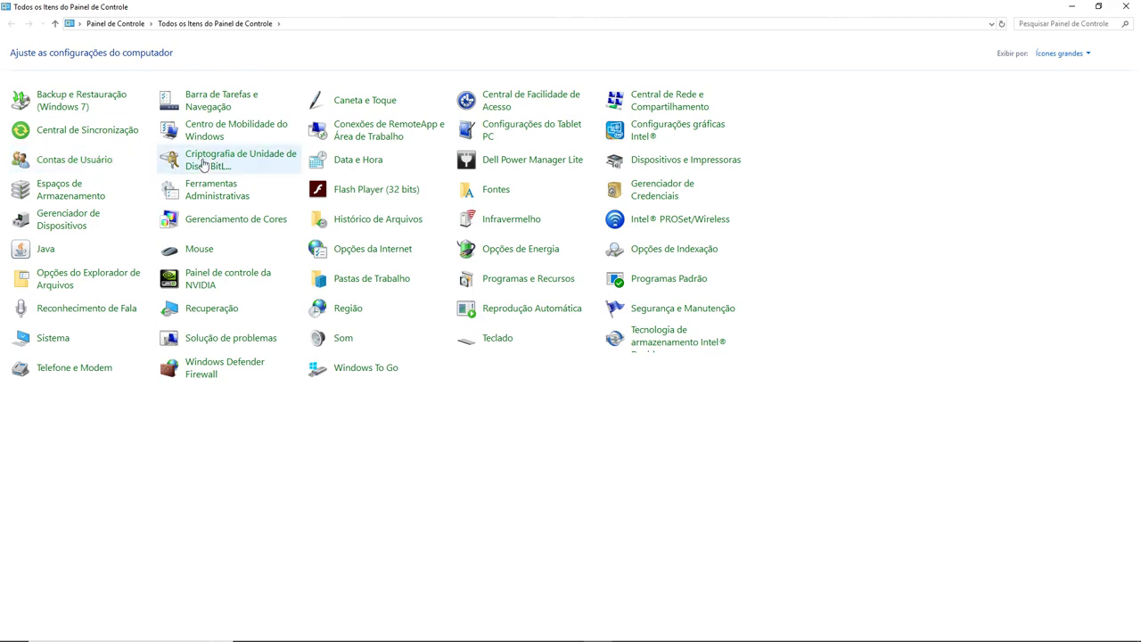
pyautogui.click(196, 196)
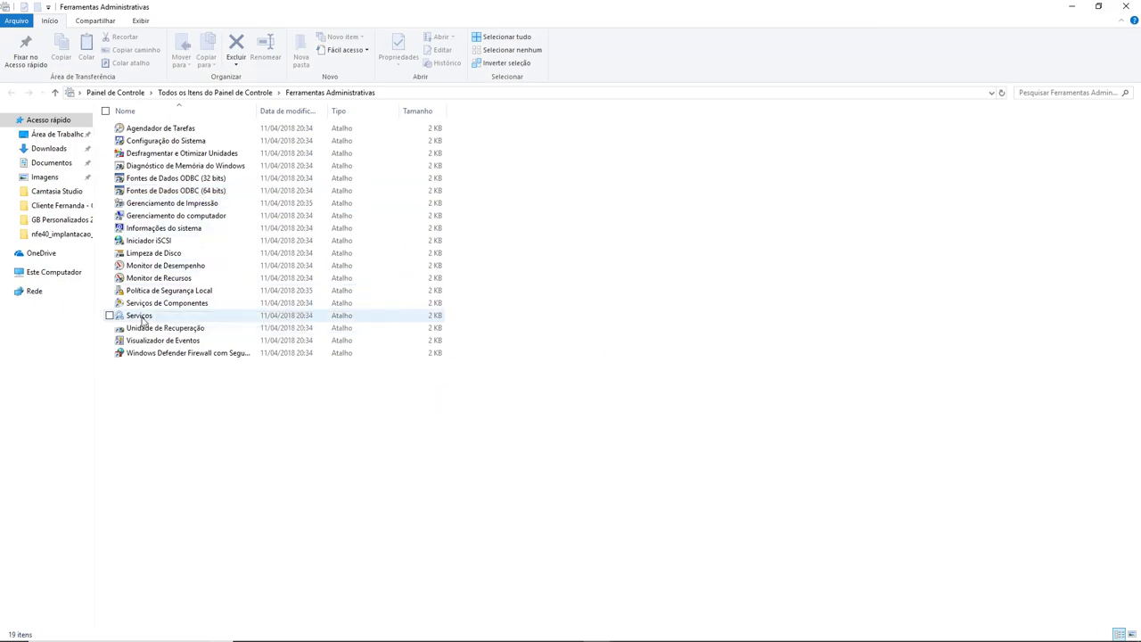
pyautogui.click(141, 321)
pyautogui.doubleClick(142, 317)
pyautogui.moveTo(1134, 116); pyautogui.dragTo(1139, 344)
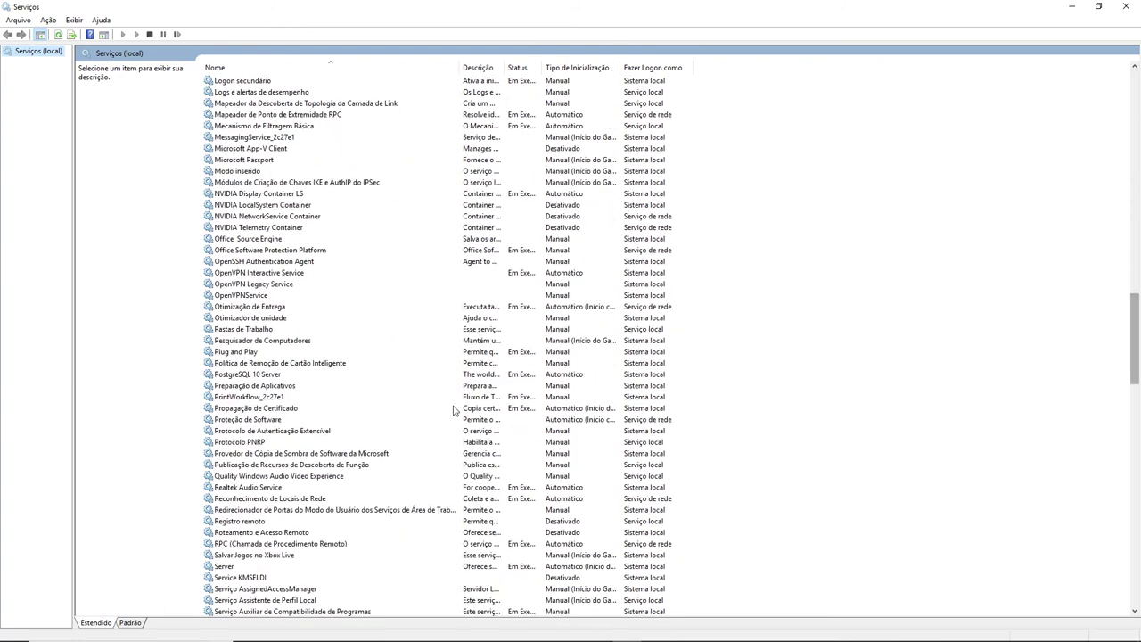
# - Stop the PostgreSQL 10 Server service from its Propriedades dialog so it reads Parado
pyautogui.click(255, 376)
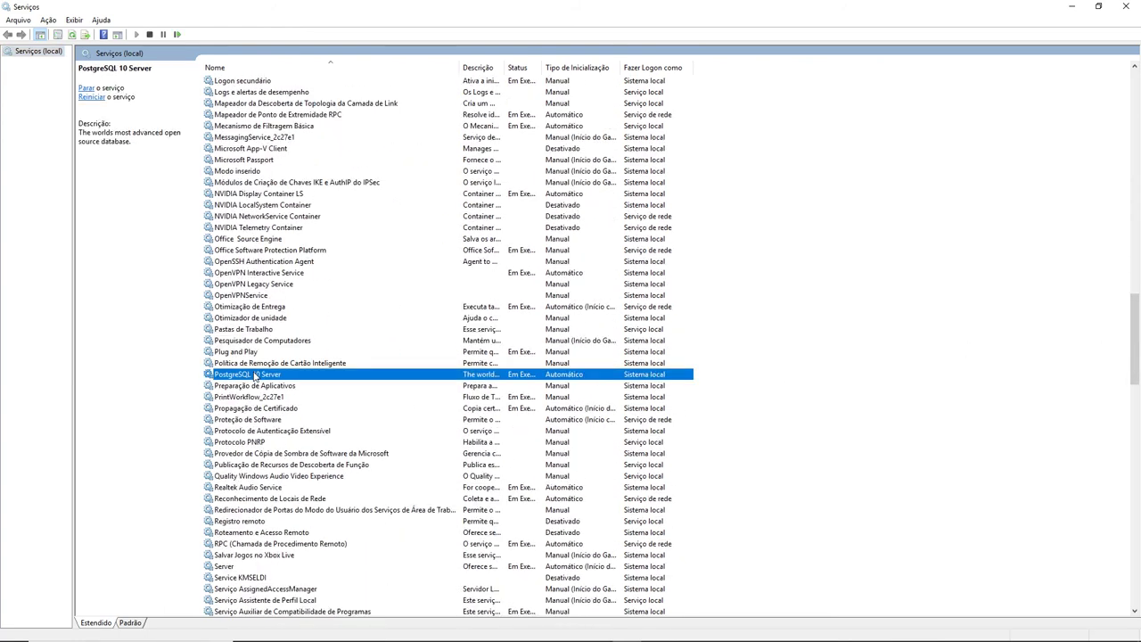
pyautogui.rightClick(458, 374)
pyautogui.click(501, 485)
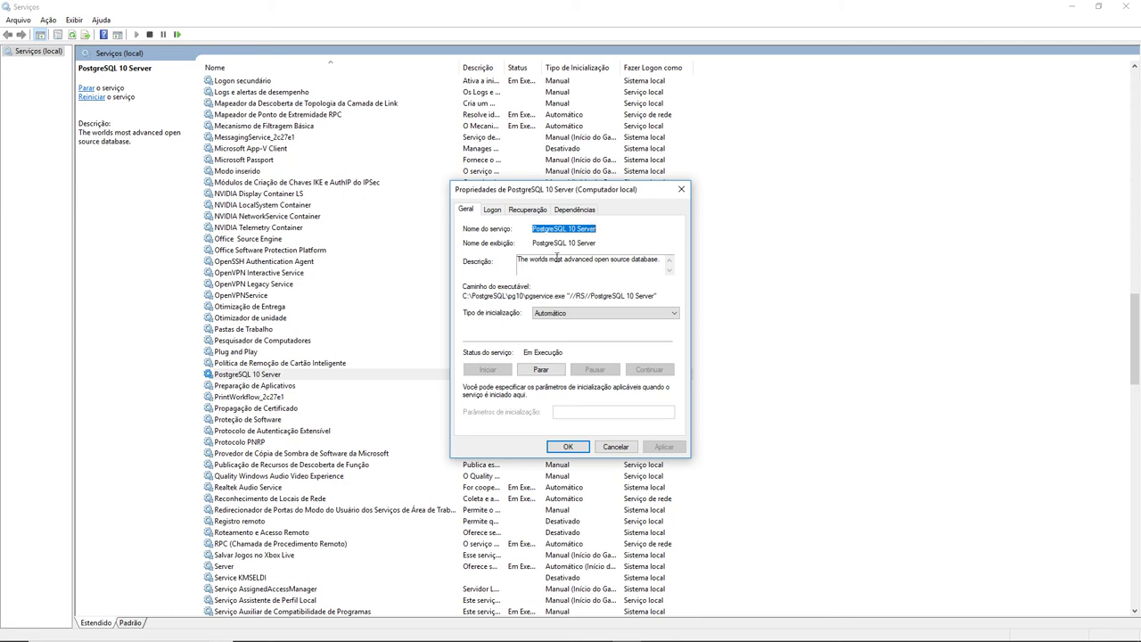
pyautogui.click(540, 369)
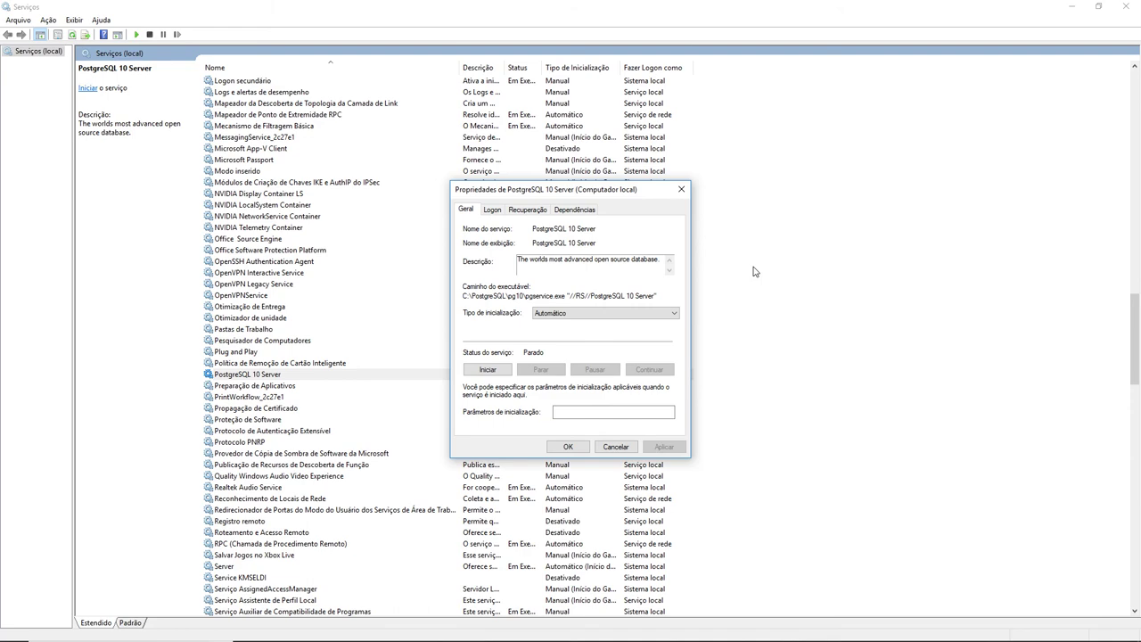
pyautogui.press('super')
pyautogui.write('pgad')
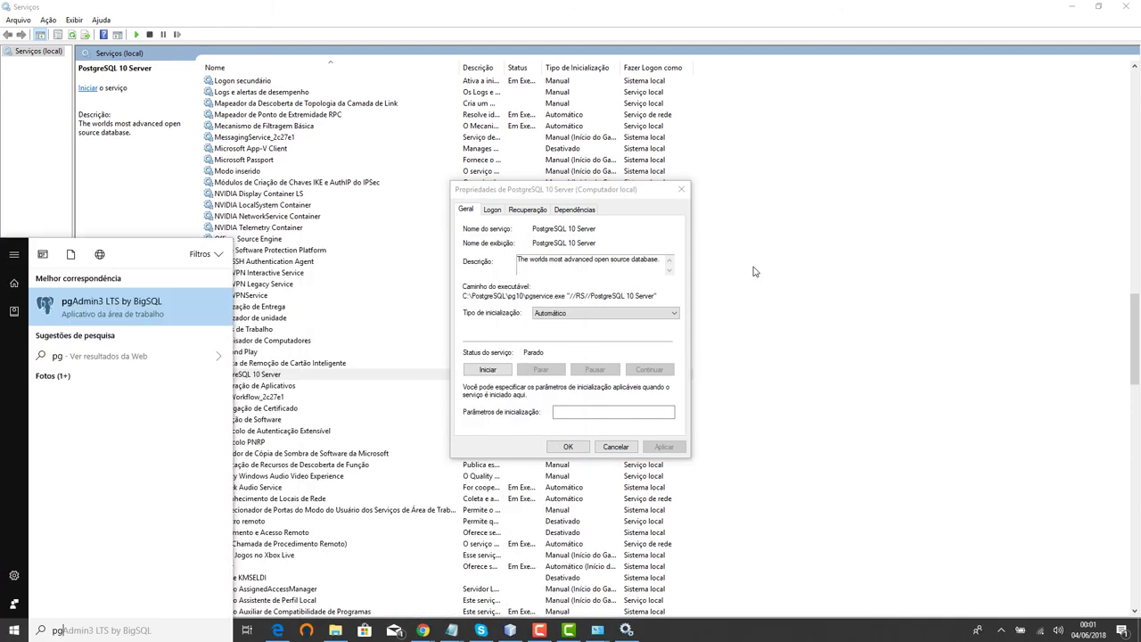
# - Relaunch pgAdmin3 LTS and try connecting to Conexao with the account password; it fails
pyautogui.click(55, 312)
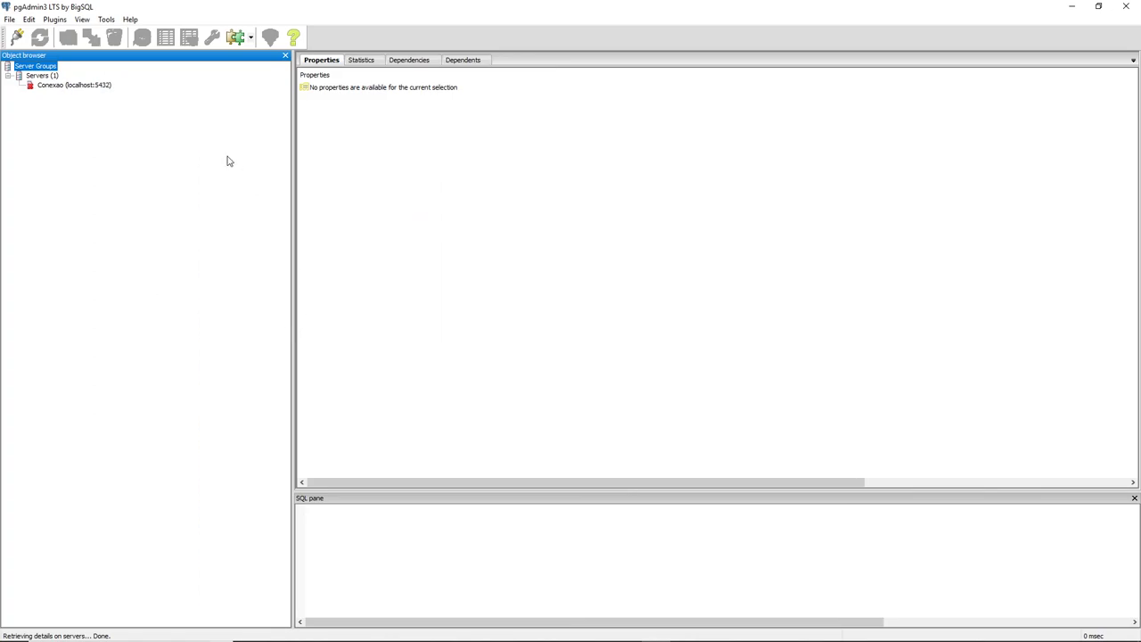
pyautogui.doubleClick(68, 86)
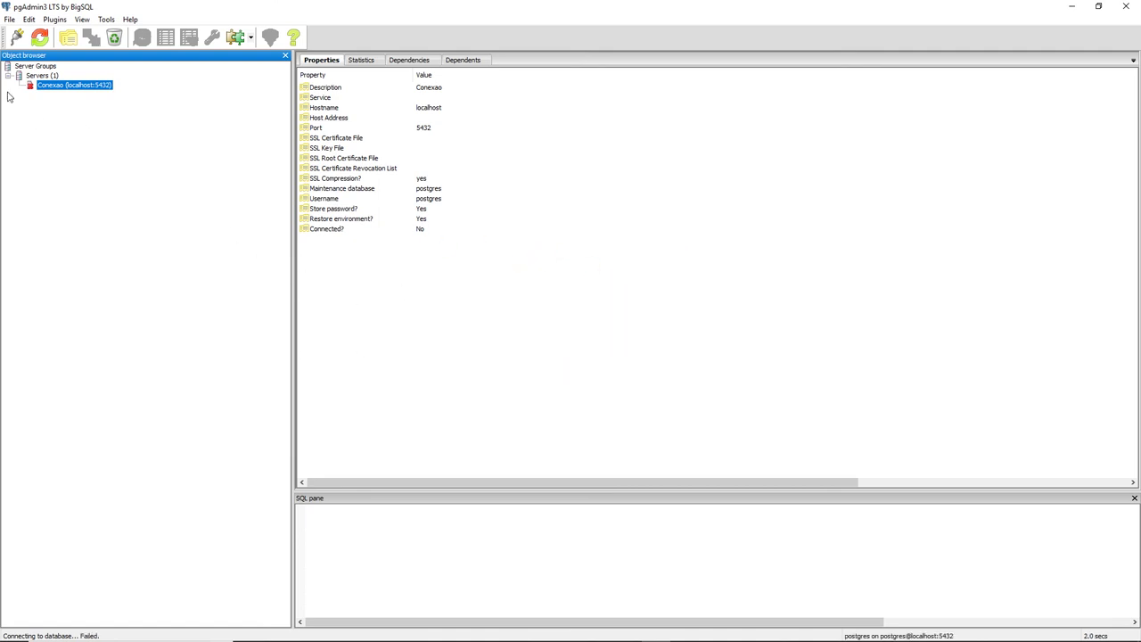
pyautogui.doubleClick(71, 88)
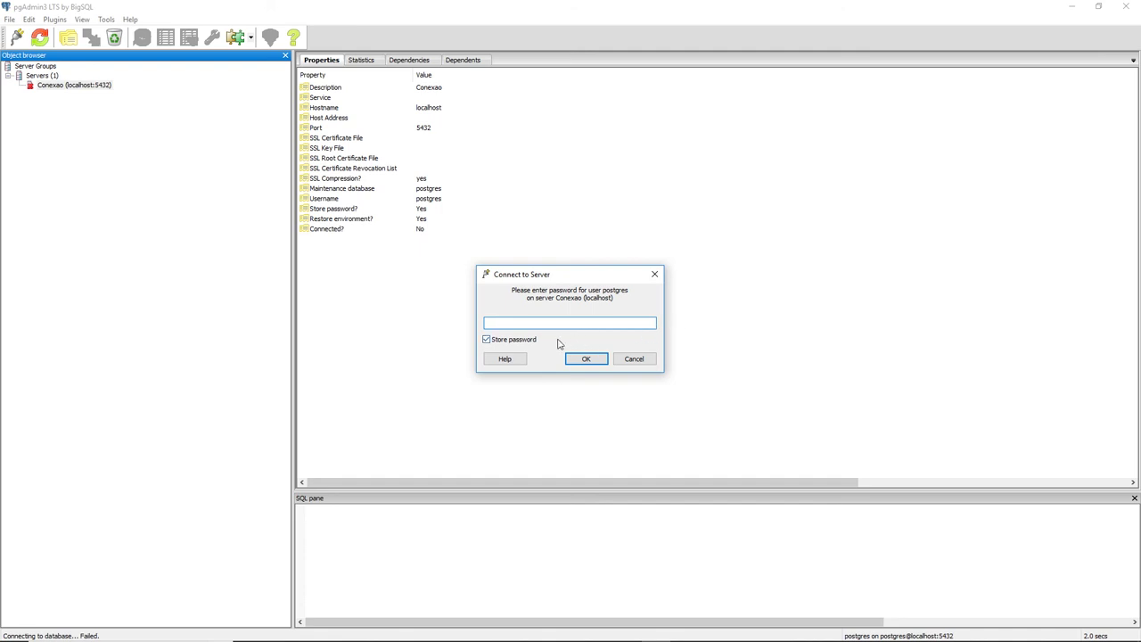
pyautogui.write('12345678')
pyautogui.click(593, 359)
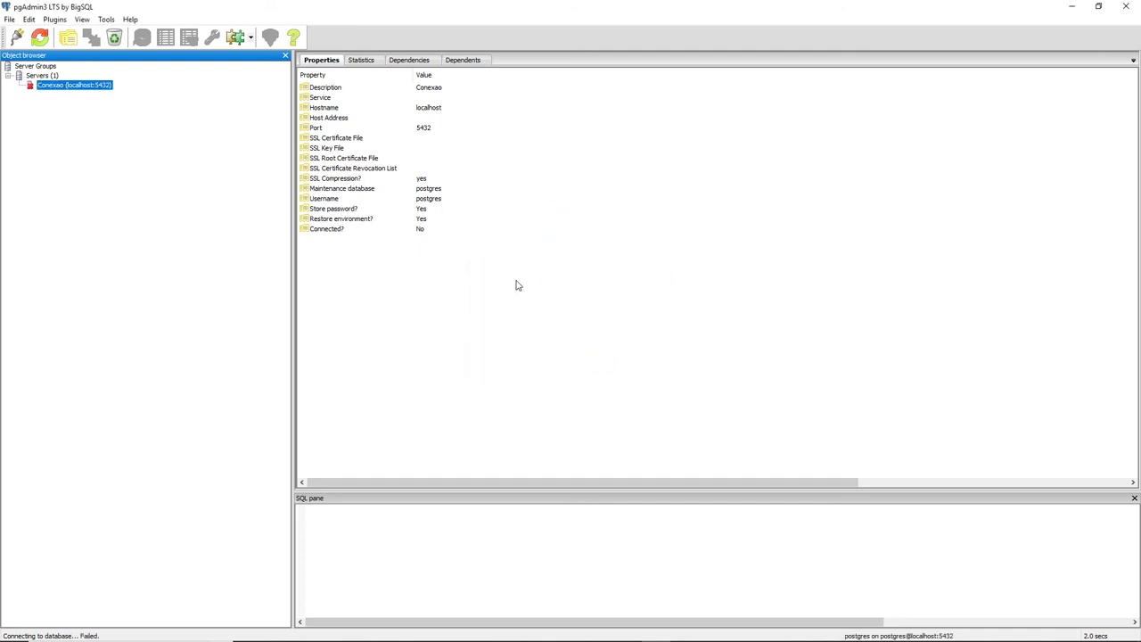
pyautogui.hotkey('alt', 'Tab')
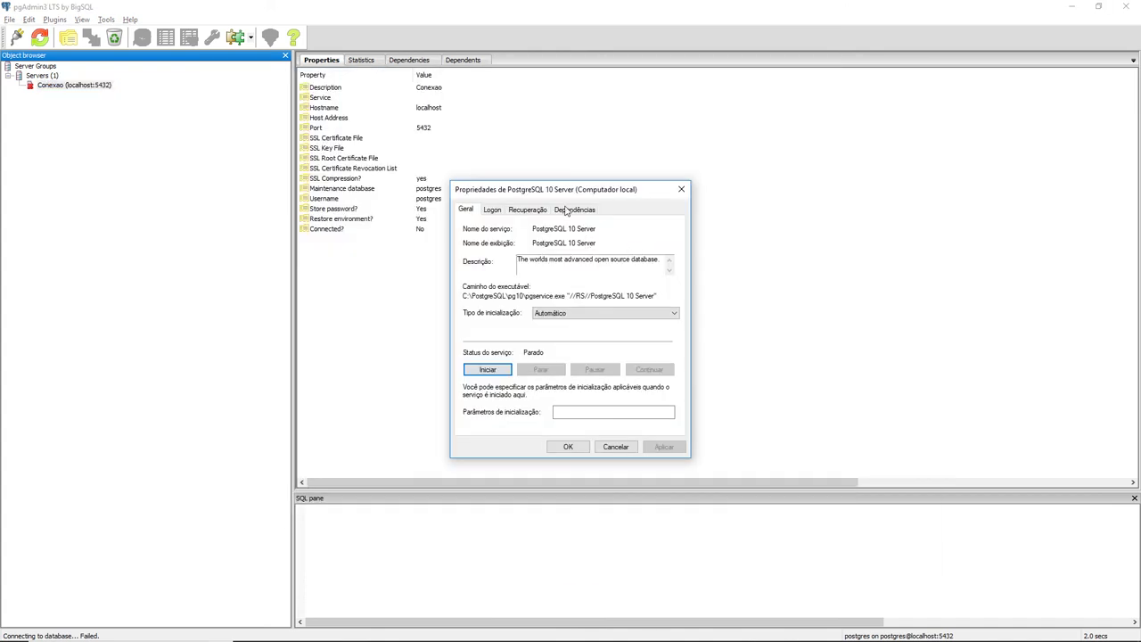
# - Start PostgreSQL 10 Server again from its properties, keeping startup type Automático
pyautogui.hotkey('alt', 'Tab')
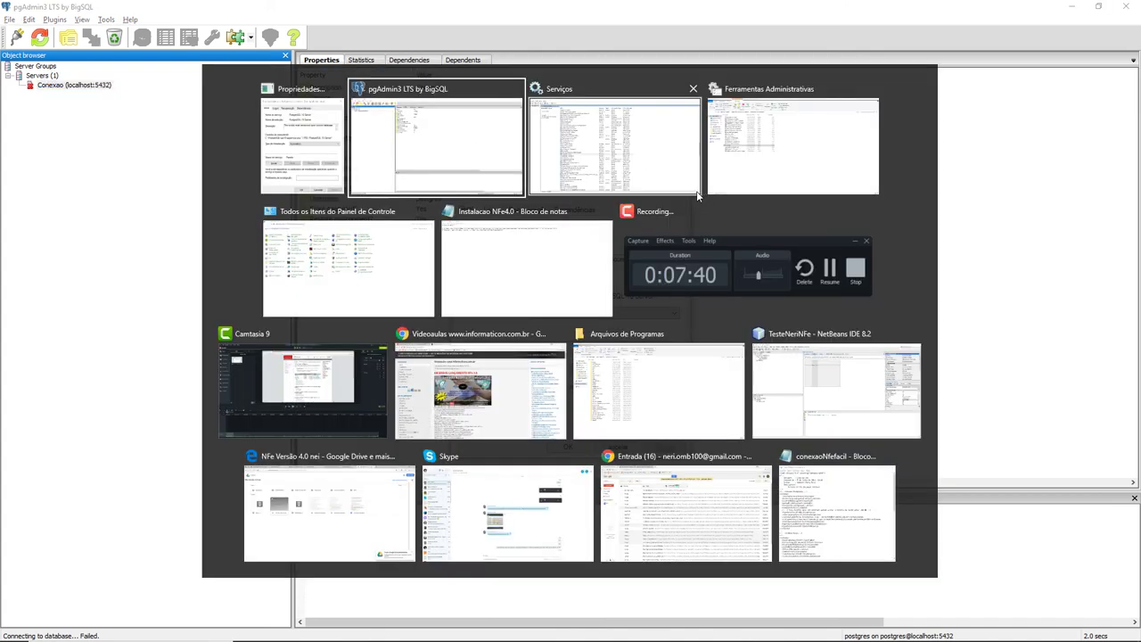
pyautogui.click(607, 189)
pyautogui.hotkey('alt', 'Tab')
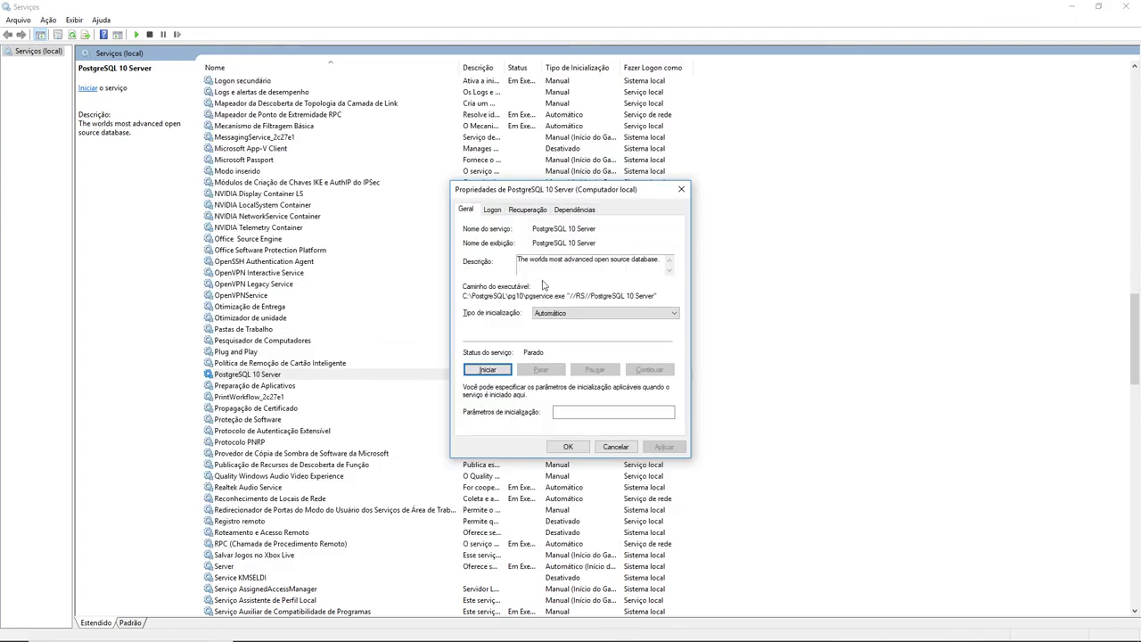
pyautogui.click(561, 314)
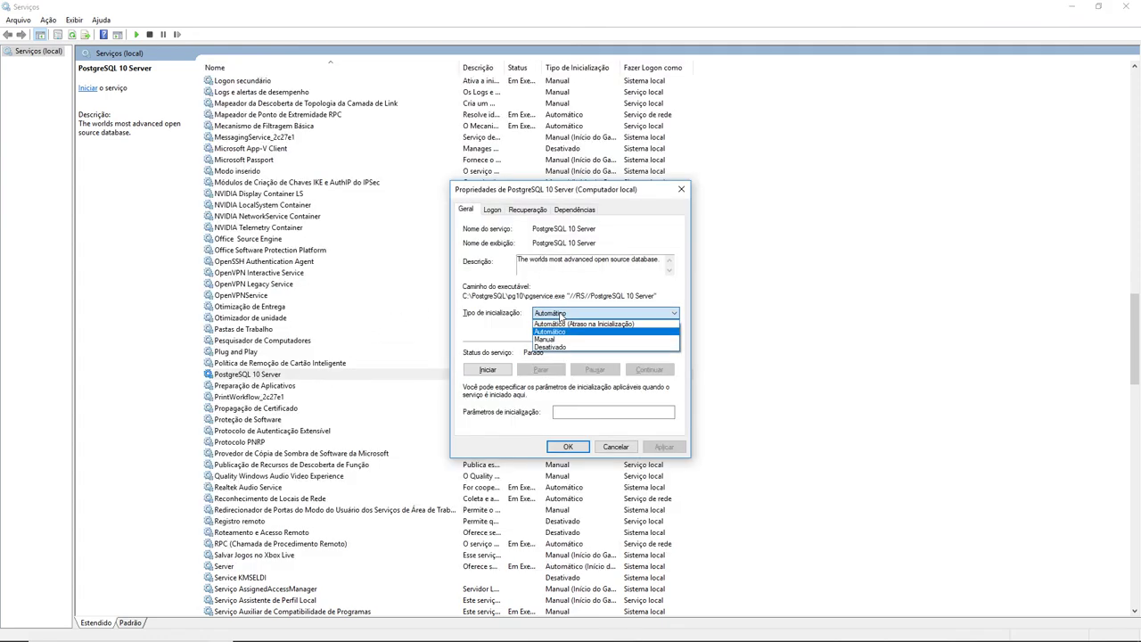
pyautogui.click(560, 314)
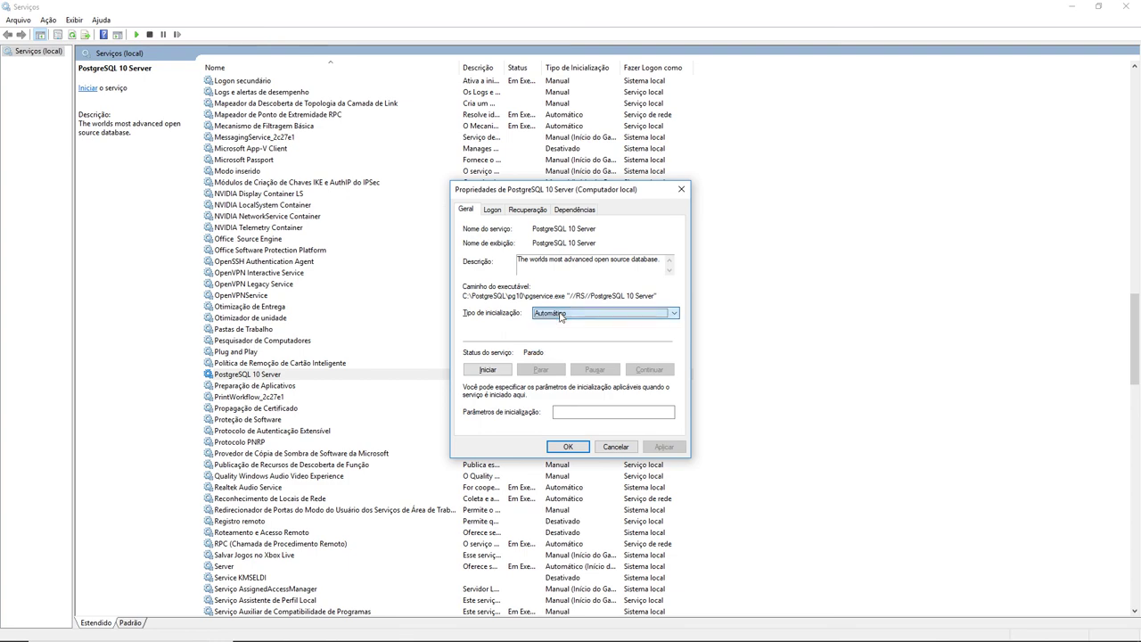
pyautogui.click(493, 370)
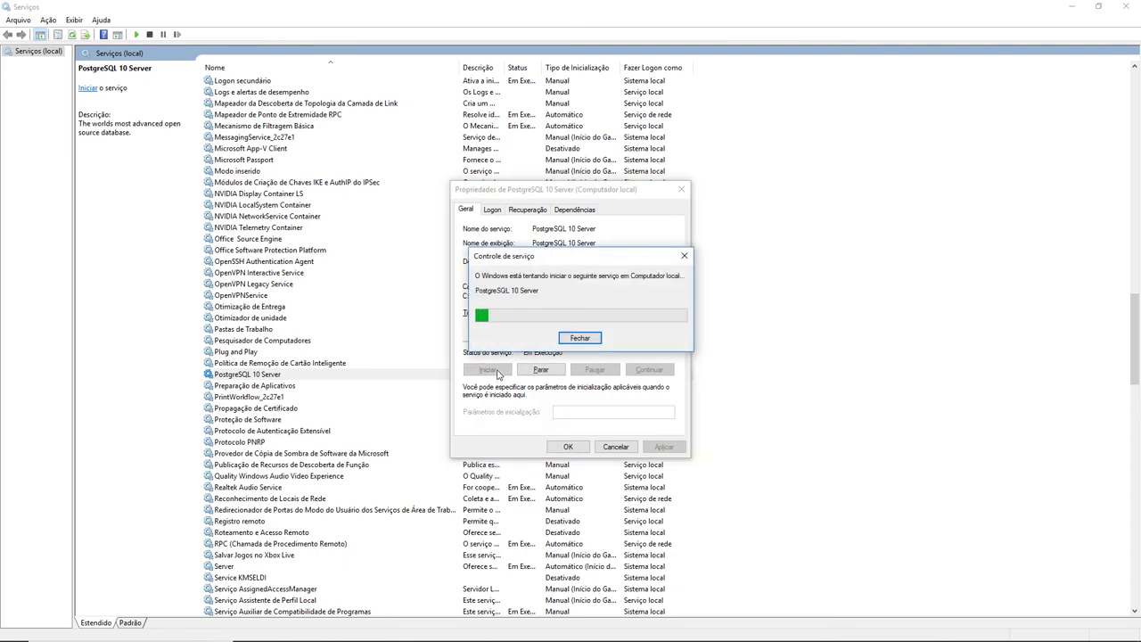
pyautogui.hotkey('alt', 'Tab')
pyautogui.hotkey('alt', 'Tab')
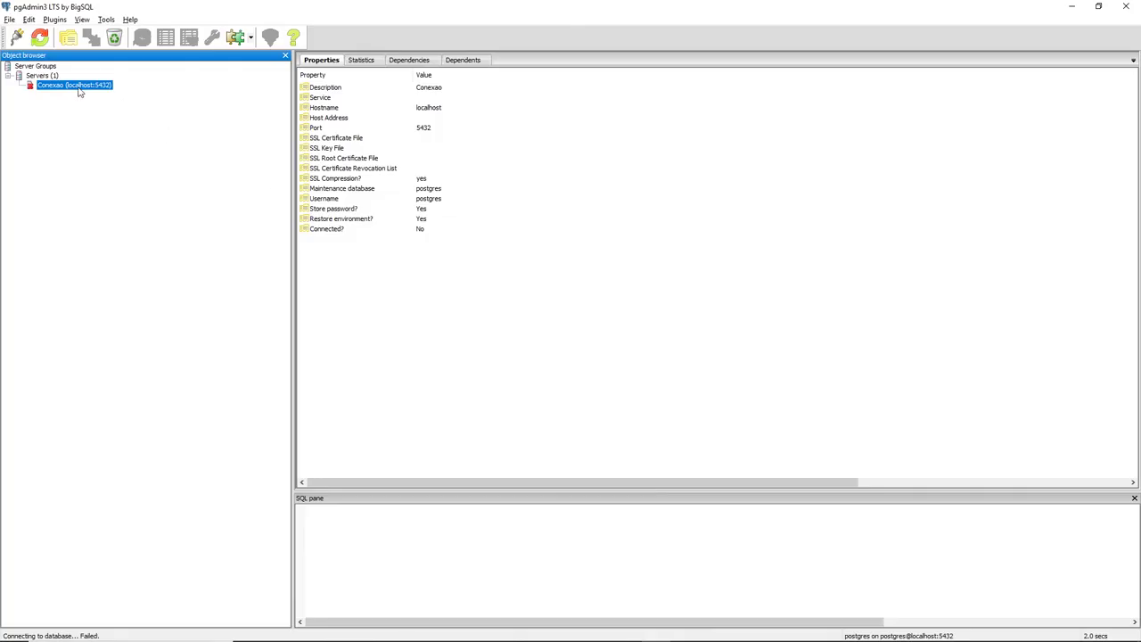
# - Connect to Conexao with Store password ticked and the account password entered
pyautogui.doubleClick(78, 87)
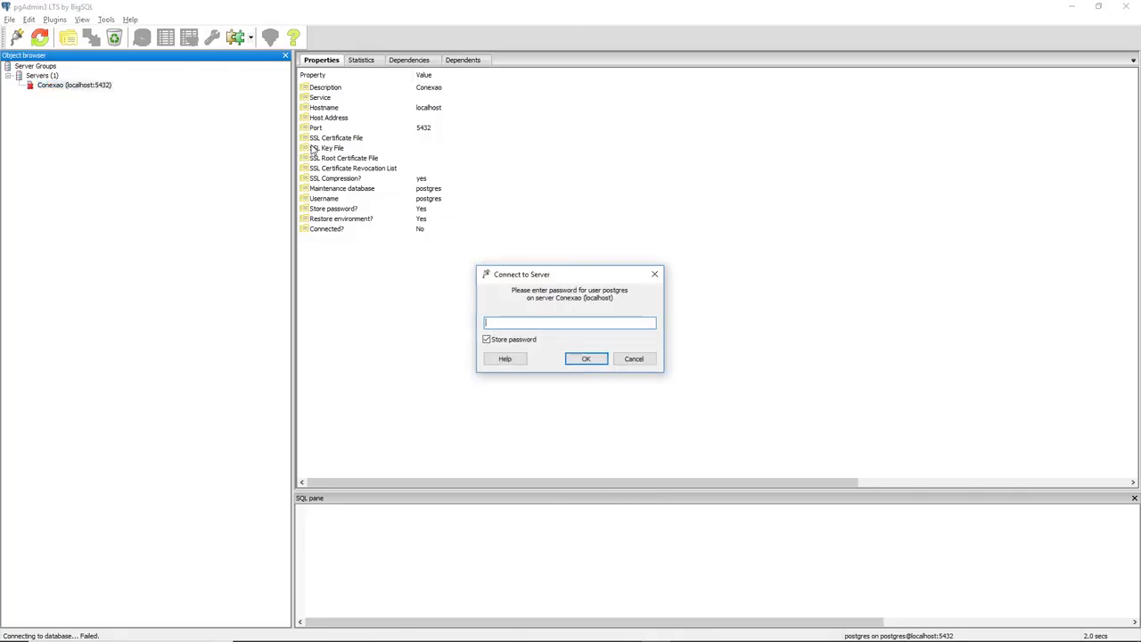
pyautogui.click(514, 338)
pyautogui.click(536, 323)
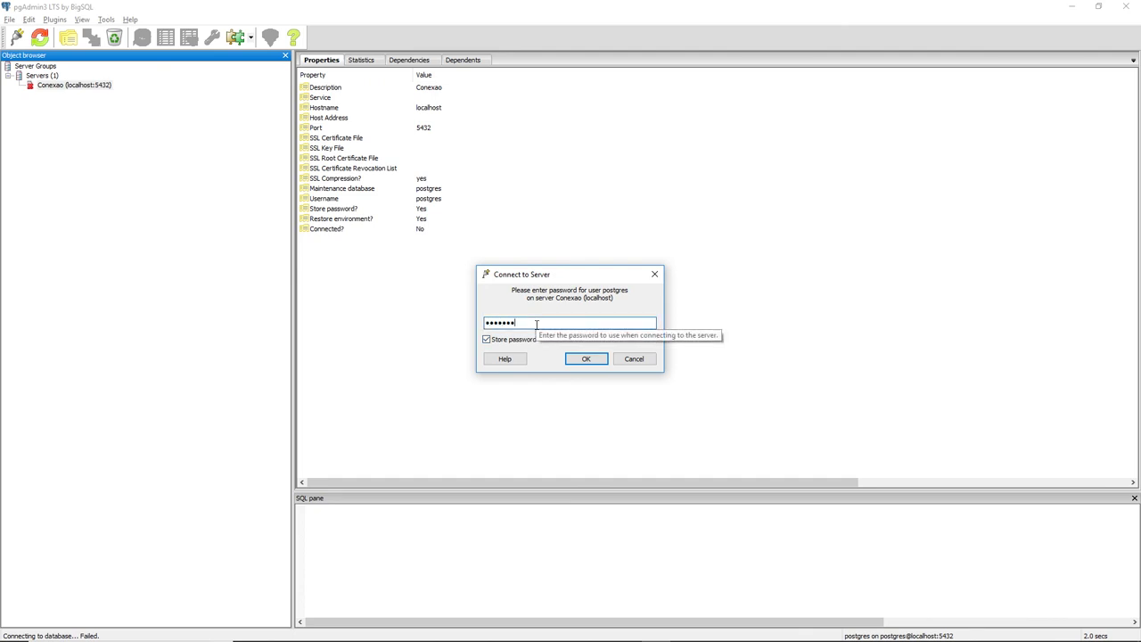
pyautogui.click(586, 358)
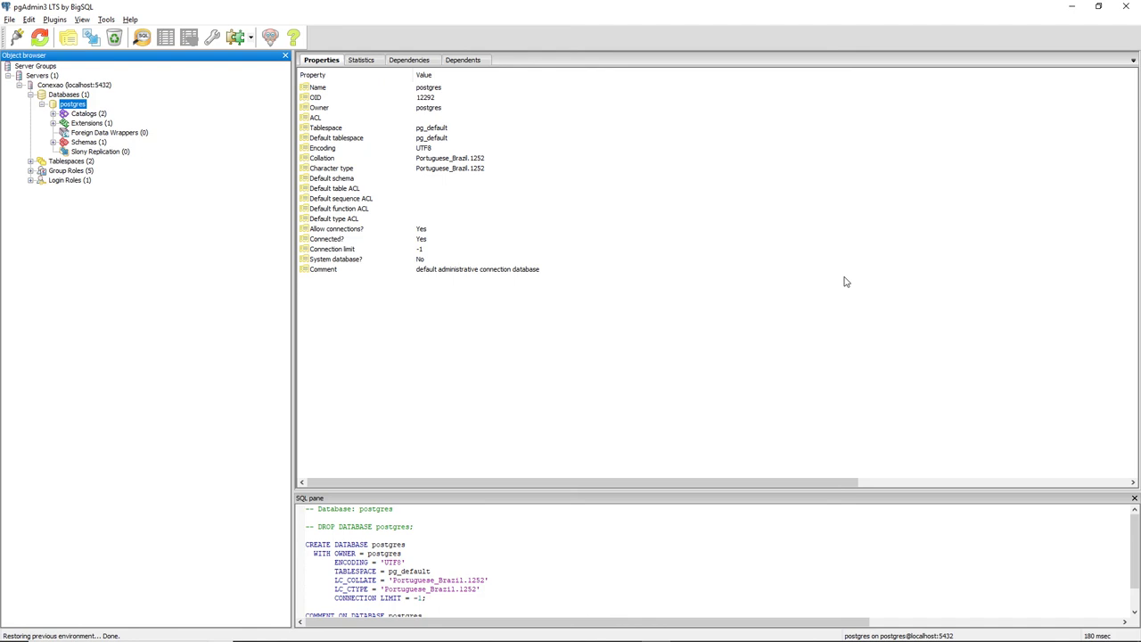
# - Bring the PostgreSQL 10 Server properties forward, showing Em Execução, and move it aside
pyautogui.hotkey('alt', 'Tab')
pyautogui.hotkey('alt', 'Tab')
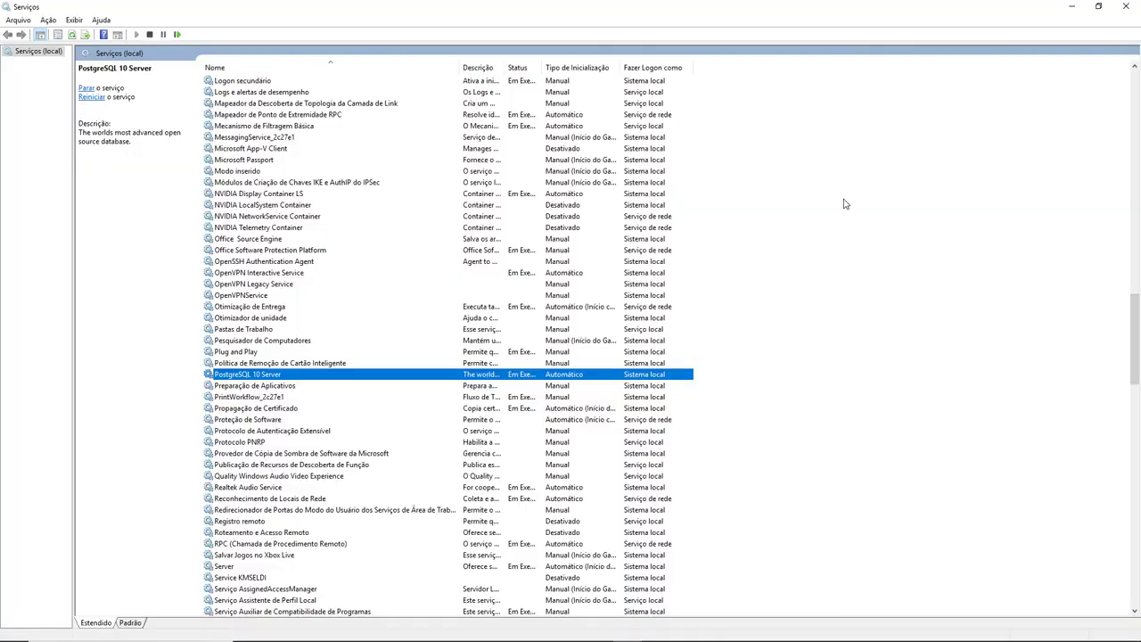
pyautogui.hotkey('alt', 'Tab')
pyautogui.hotkey('alt', 'Tab')
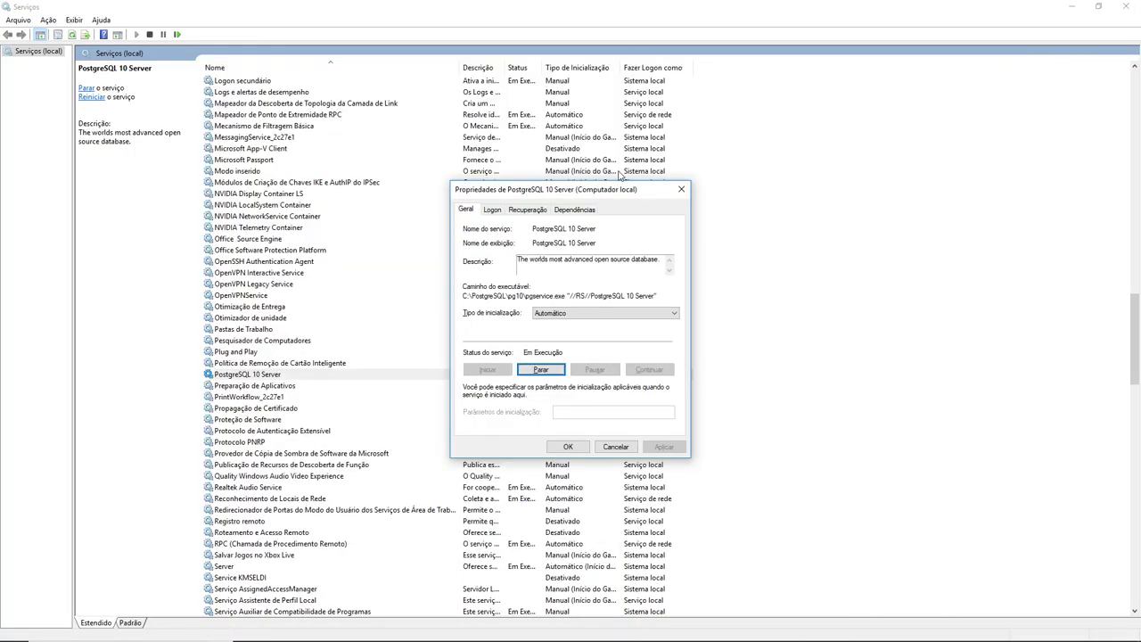
pyautogui.moveTo(616, 189); pyautogui.dragTo(953, 139)
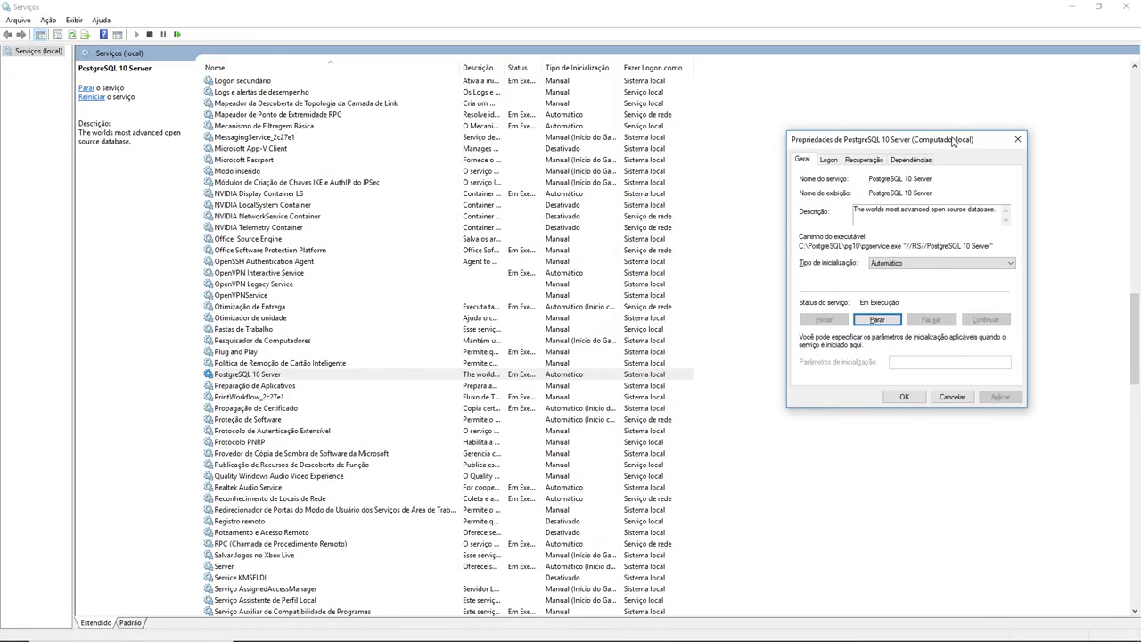